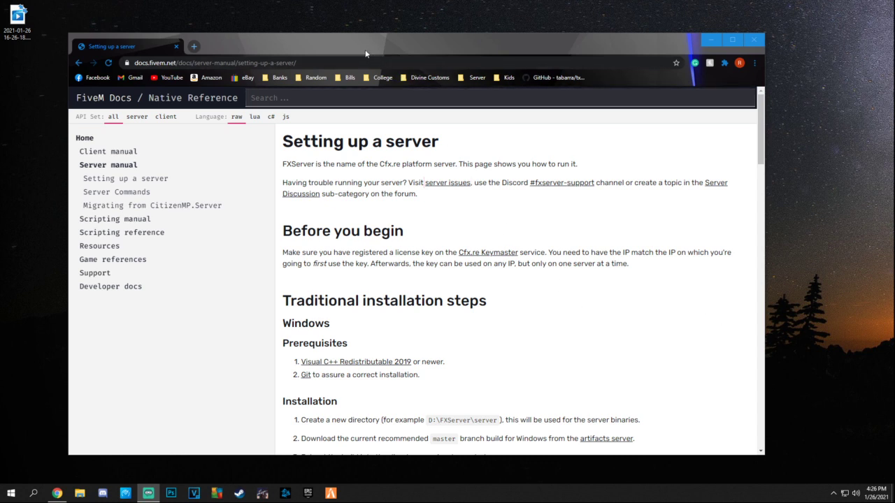
Step: Create a new folder named TestServer on the desktop, keeping it clear of the browser window
left_click_drag(364, 53, 420, 44)
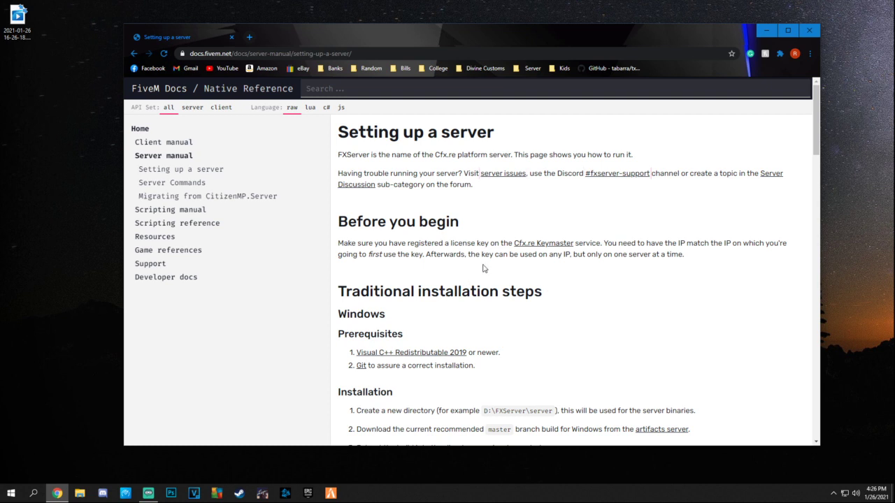
left_click_drag(476, 38, 511, 29)
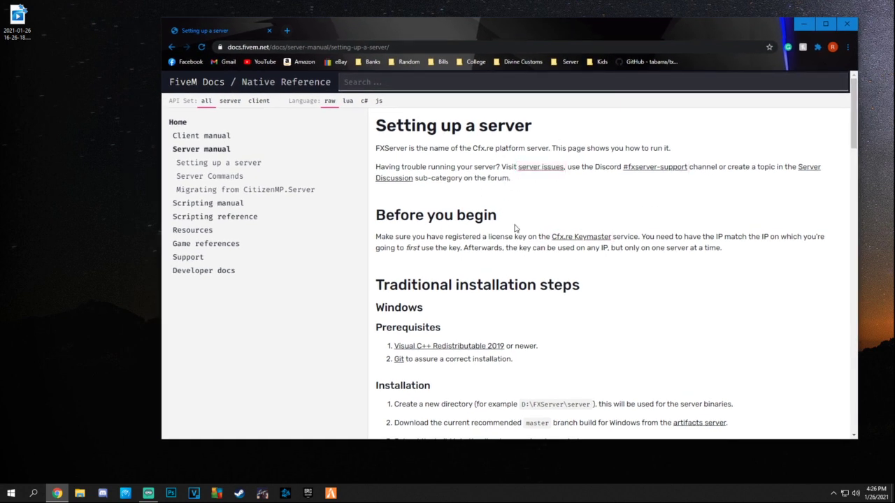
right_click(66, 164)
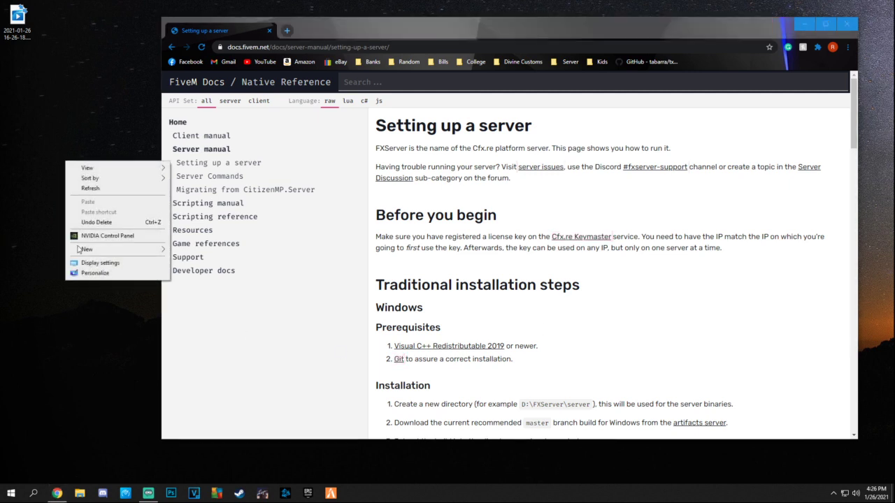
mouse_move(140, 247)
left_click(202, 251)
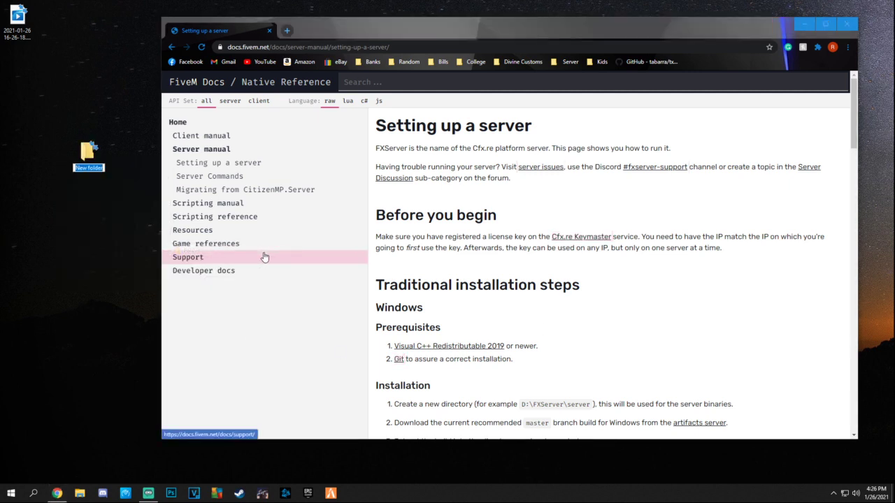
type("Test-Server")
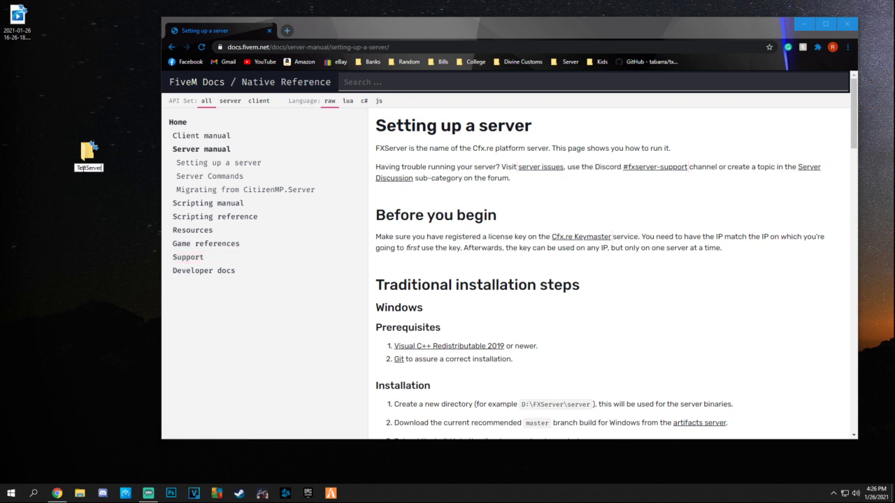
type("-")
key("BackSpace")
key("Return")
left_click_drag(89, 155, 86, 109)
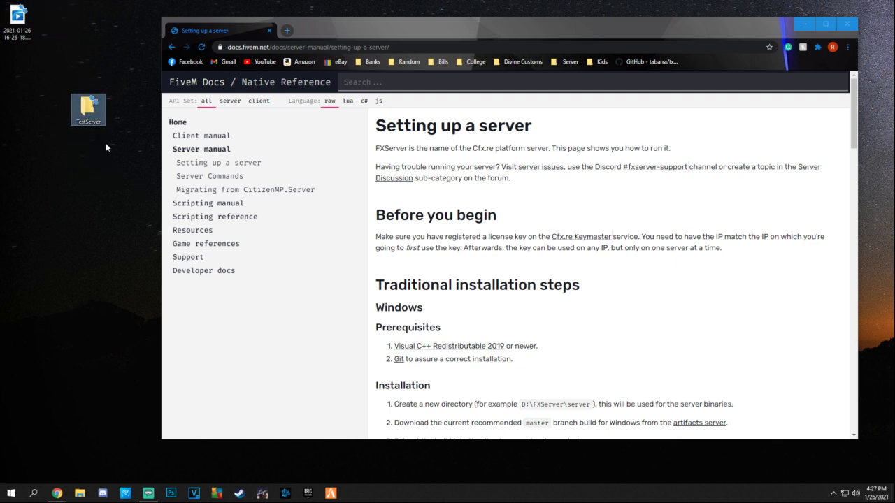
left_click_drag(89, 119, 124, 190)
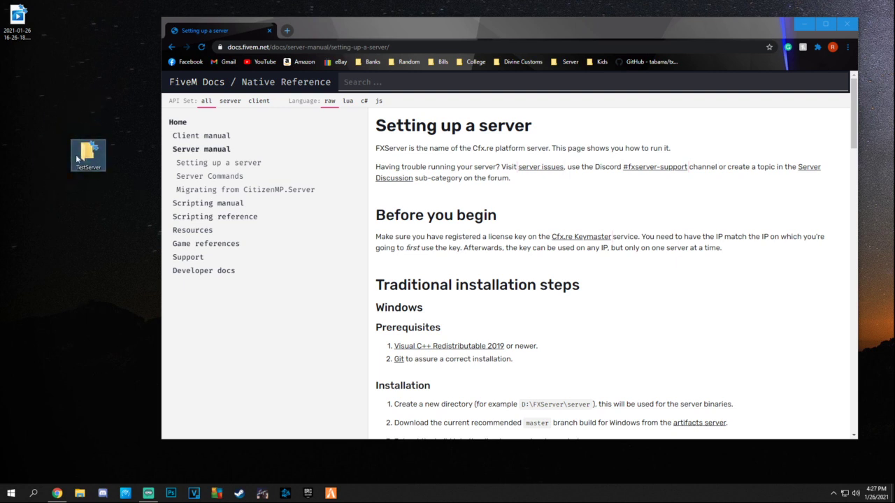
Step: Download the latest recommended Windows server build (3404) from the artifacts server linked in the installation steps, and close the builds page
left_click(449, 31)
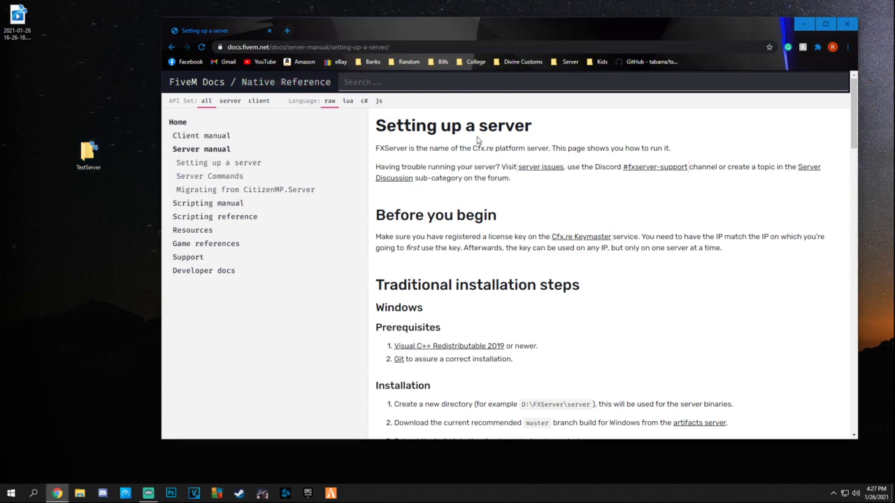
scroll(526, 237, "down", 2)
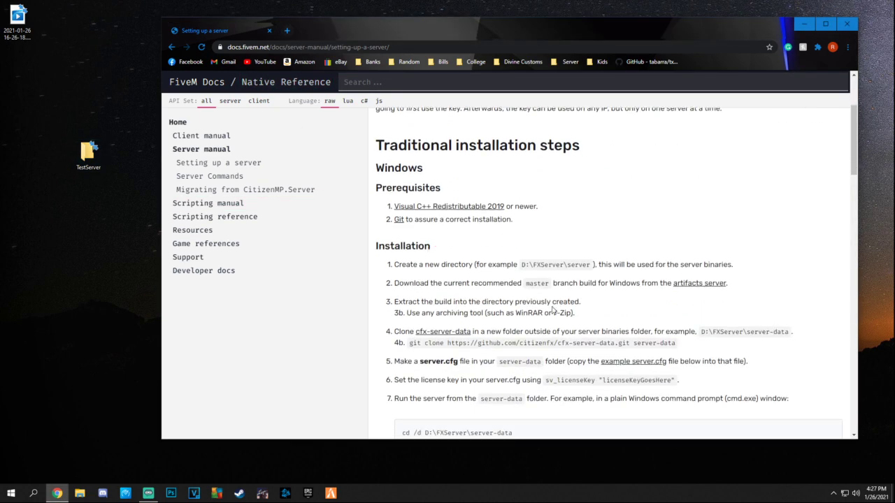
left_click(699, 283)
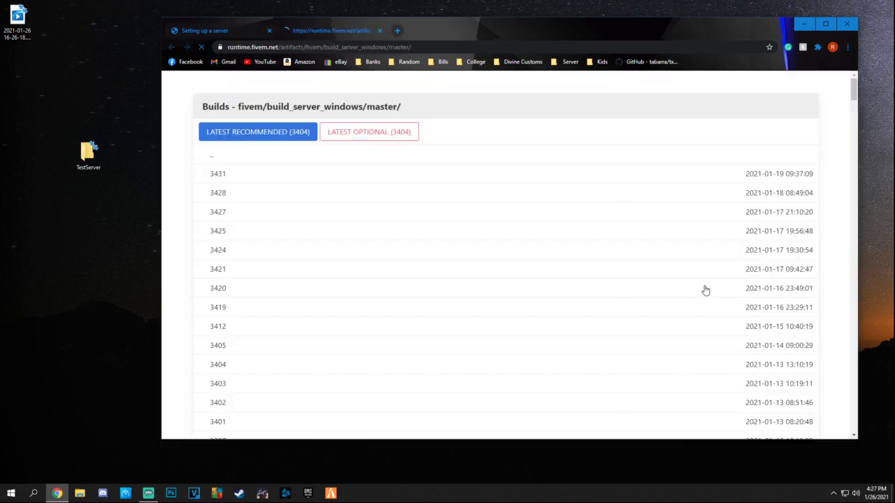
left_click(260, 137)
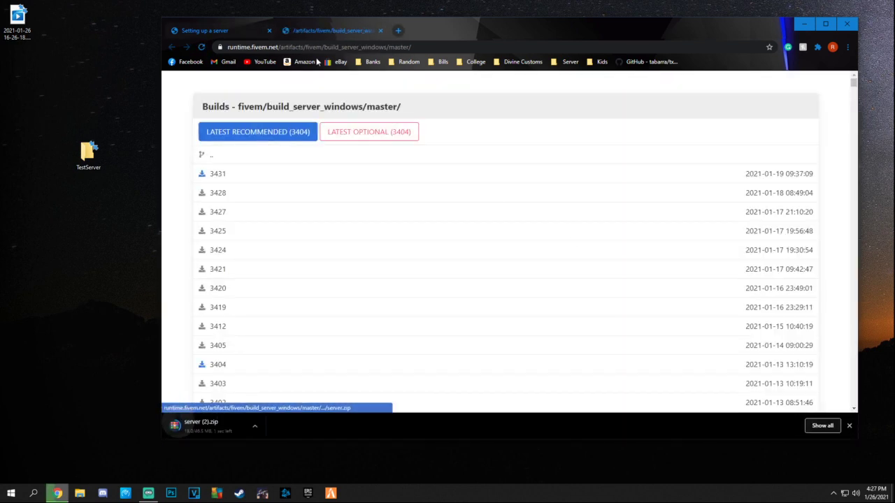
middle_click(314, 30)
Step: Download the cfx-server-data repository from GitHub as a ZIP and close the repository page
scroll(449, 238, "down", 1)
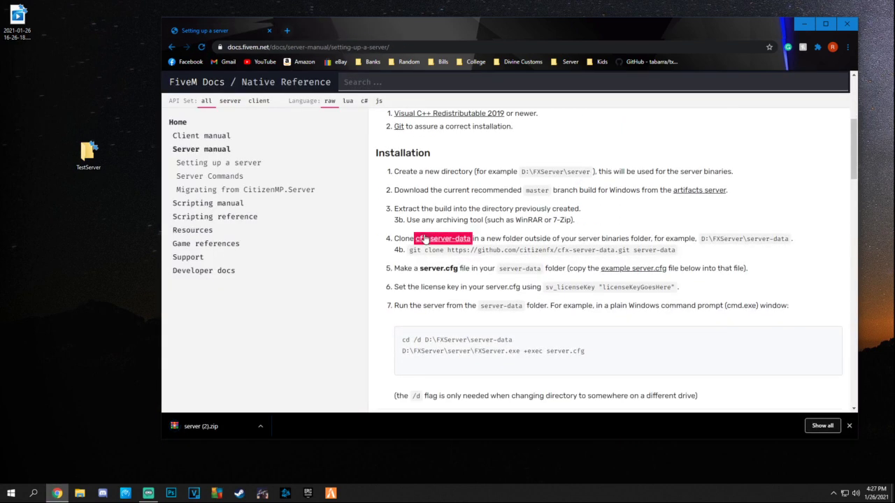
left_click(449, 239)
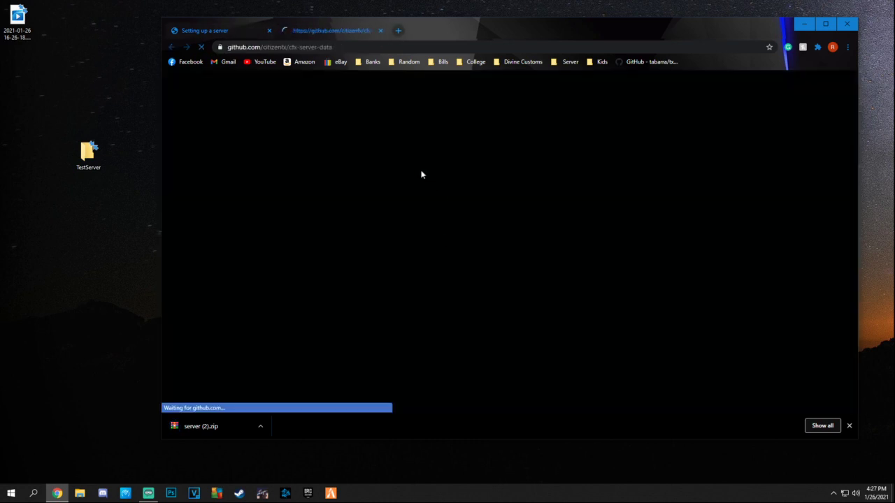
left_click(635, 178)
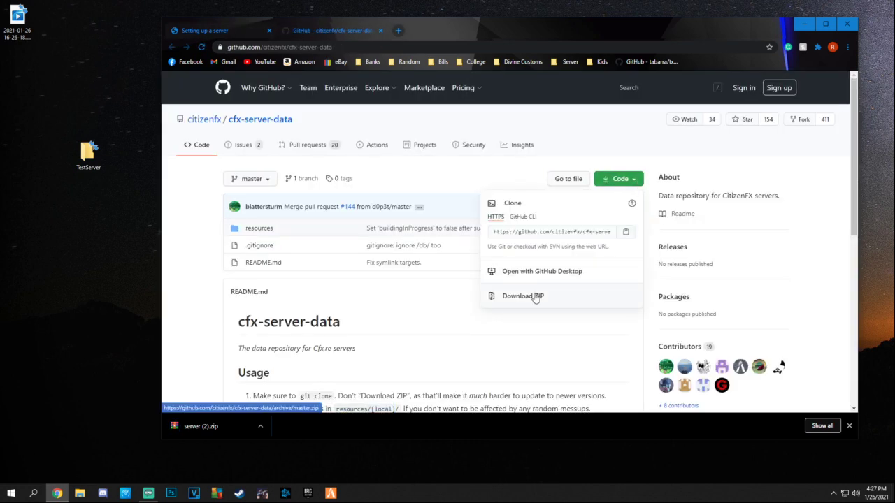
middle_click(342, 30)
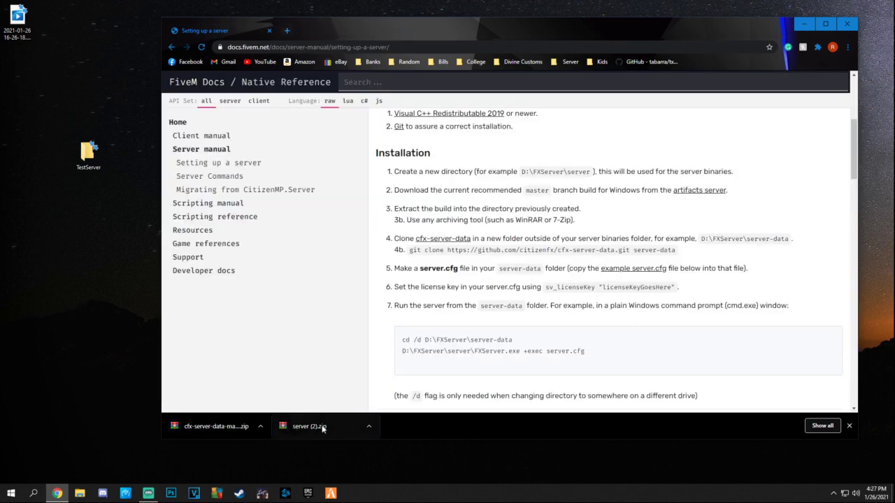
Step: Open the TestServer folder and create a subfolder named server in it
double_click(92, 166)
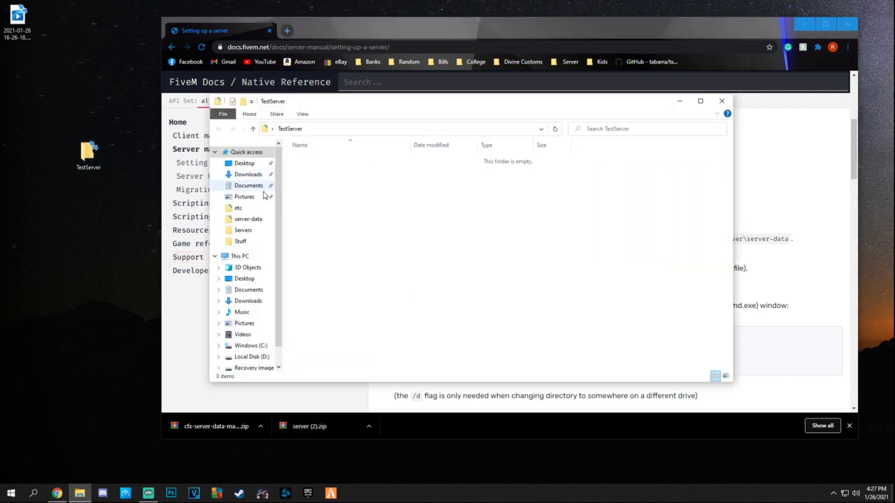
right_click(334, 213)
mouse_move(378, 322)
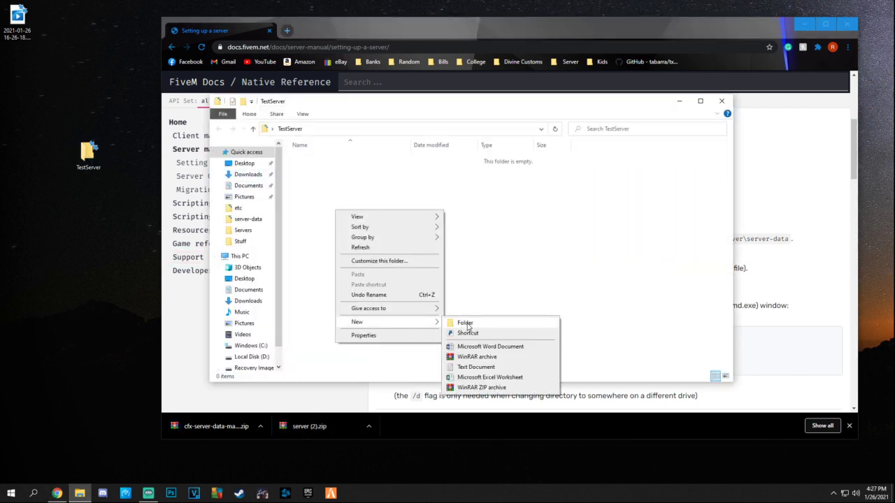
left_click(465, 322)
type("server")
key("Return")
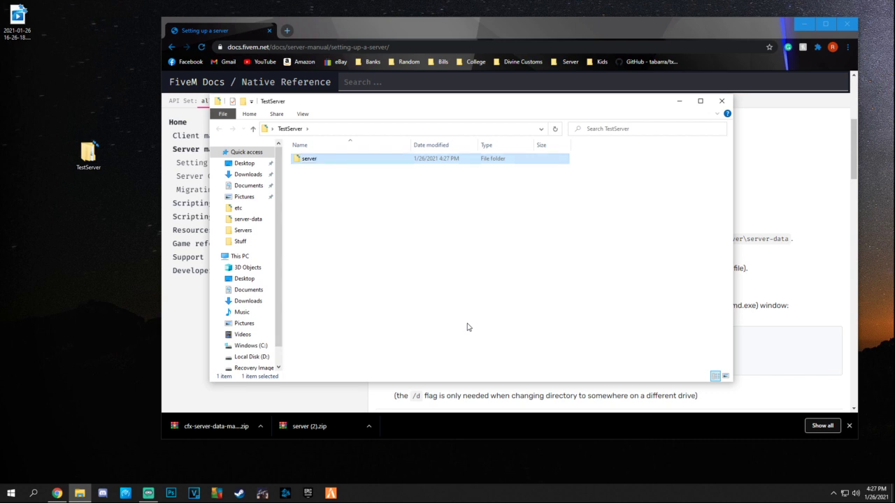
Step: Create a second subfolder named server-data inside TestServer
right_click(448, 312)
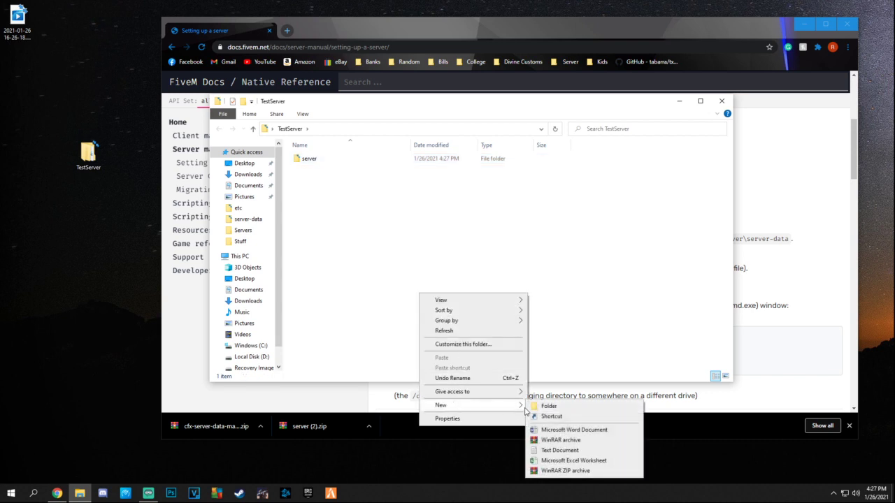
left_click(538, 407)
type("server-da")
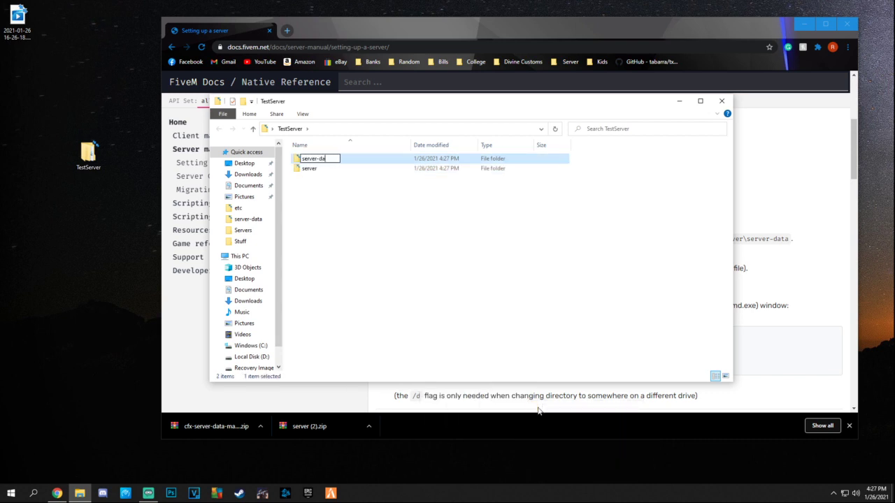
type("ta")
key("Return")
Step: Extract all files of the downloaded server (2).zip into the server folder and close the archive
left_click_drag(422, 111, 216, 55)
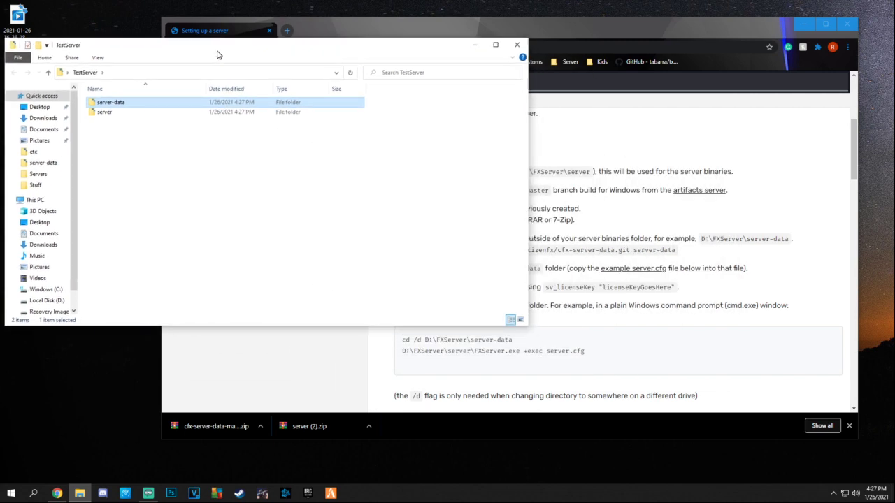
left_click(327, 434)
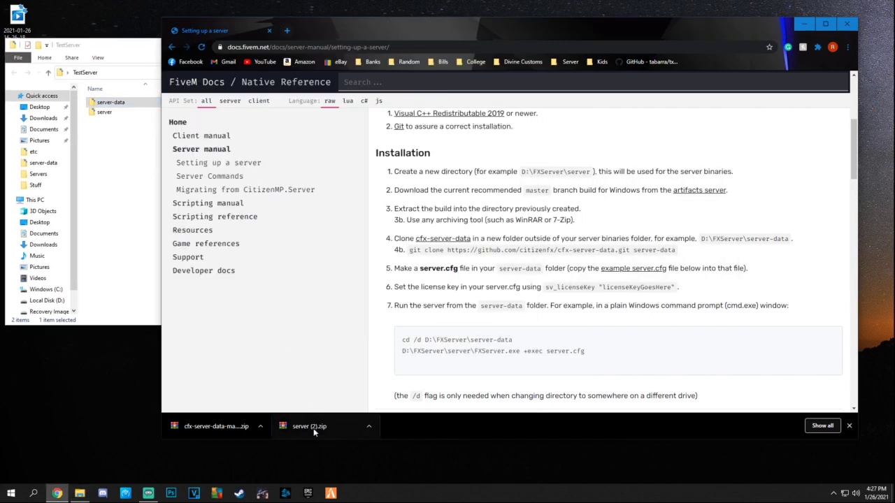
left_click(309, 427)
key("ctrl+a")
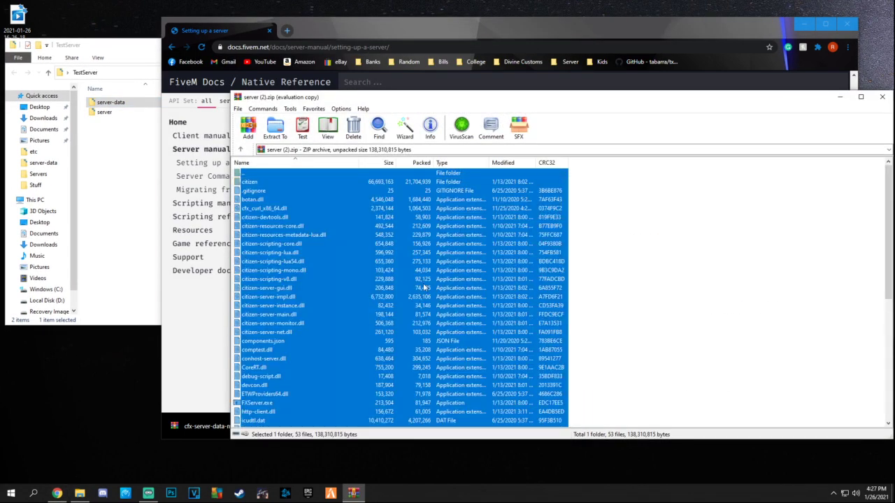
left_click_drag(423, 285, 108, 121)
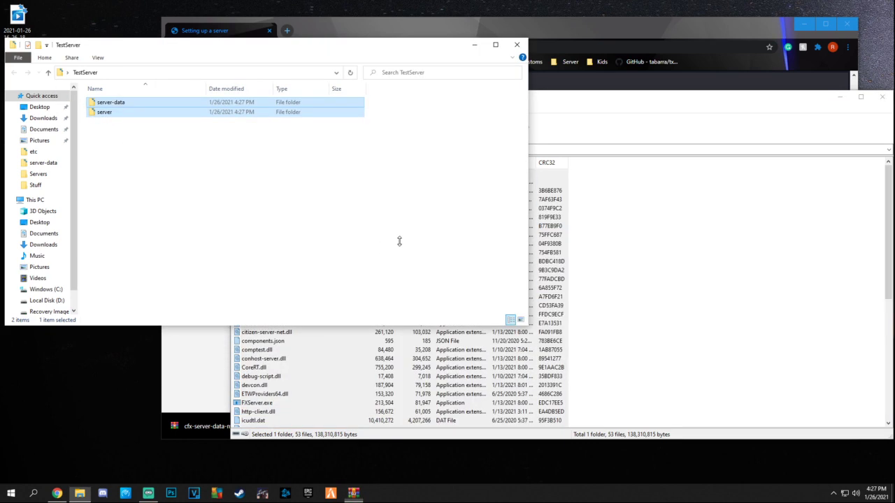
left_click(882, 96)
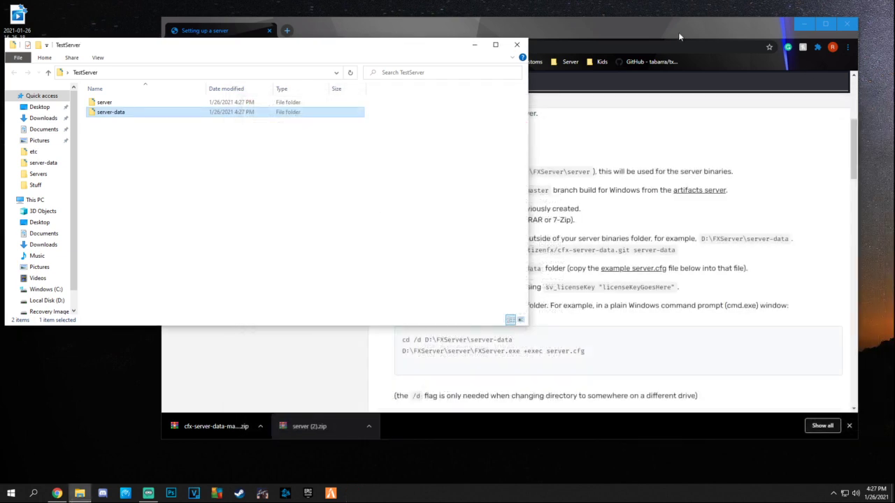
Step: Extract the contents of cfx-server-data-master from its downloaded archive into the server-data folder, and close the archive
left_click(678, 36)
left_click(210, 426)
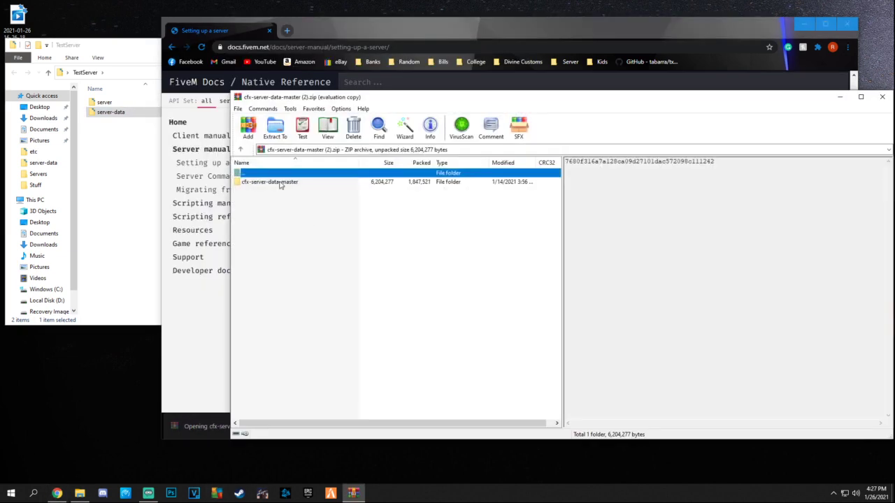
double_click(280, 182)
left_click_drag(296, 257, 127, 113)
left_click(128, 154)
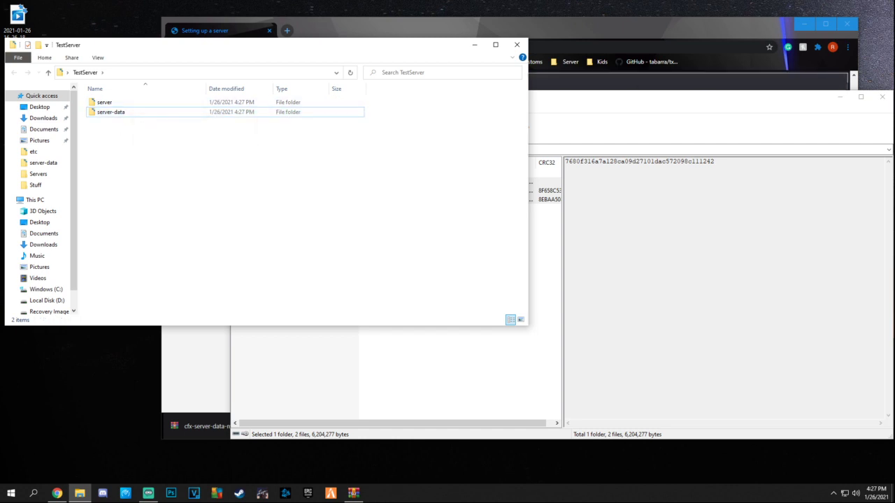
left_click(733, 98)
left_click(784, 92)
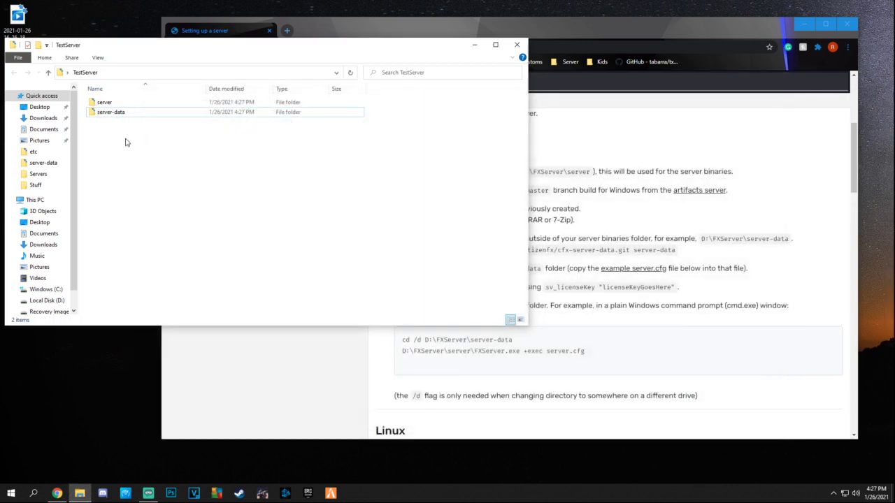
Step: Check the extracted contents of the server and server-data folders
double_click(117, 104)
scroll(202, 202, "down", 6)
key("alt+Left")
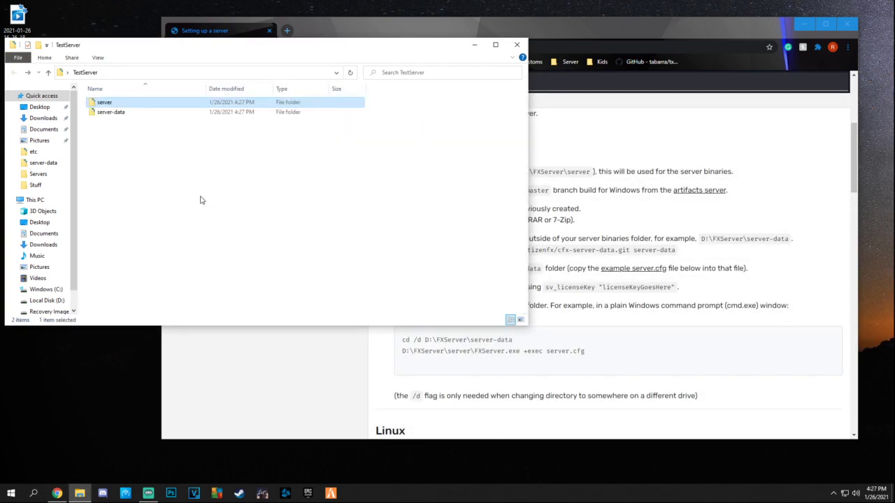
double_click(137, 112)
key("alt+Left")
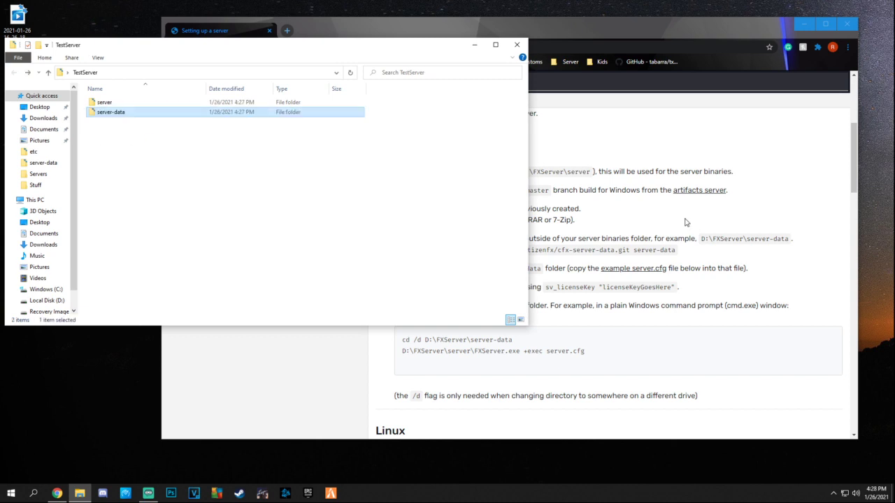
Step: Create a text document in the server-data folder and name it server.cfg, accepting the file extension change
double_click(143, 116)
right_click(142, 186)
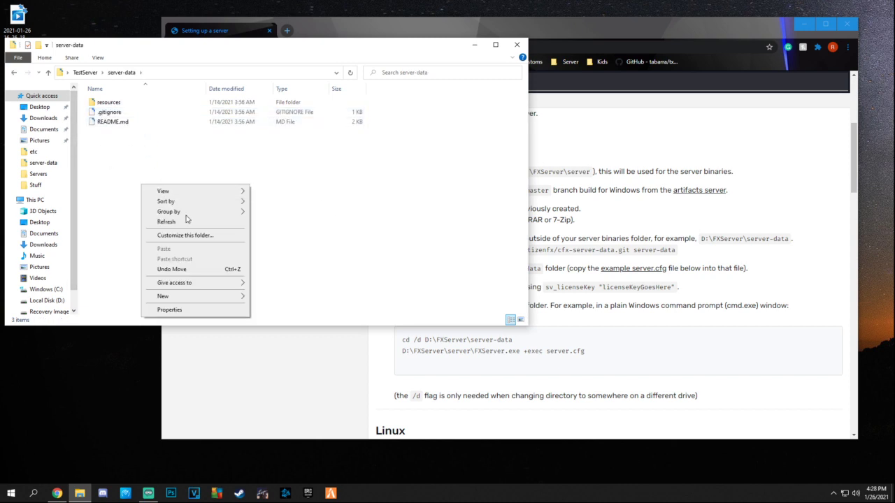
mouse_move(177, 296)
left_click(283, 341)
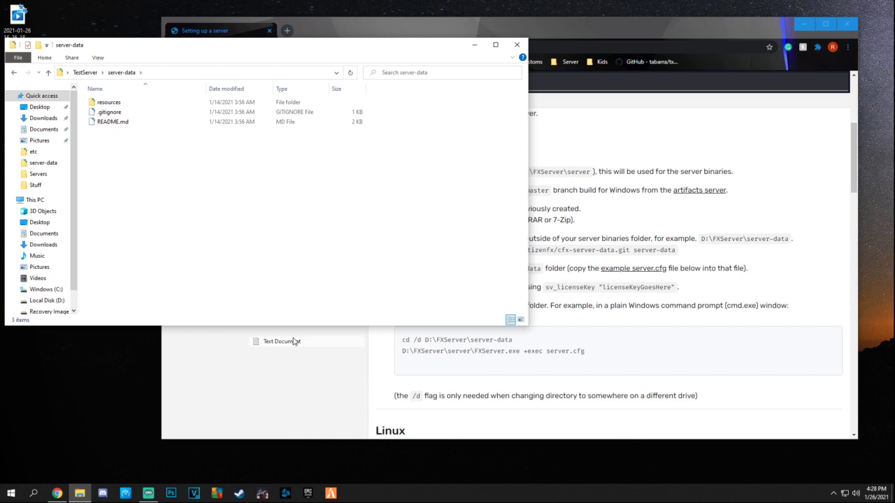
type("server.cfgt")
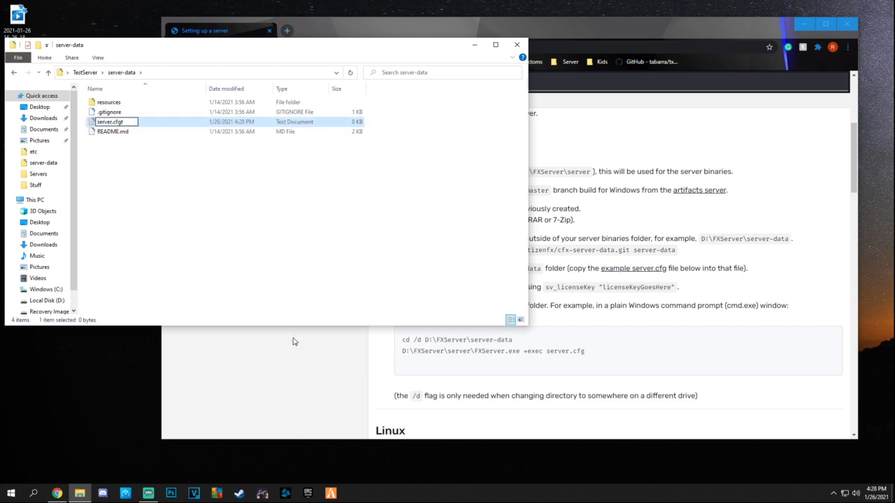
key("BackSpace")
key("Return")
left_click(481, 251)
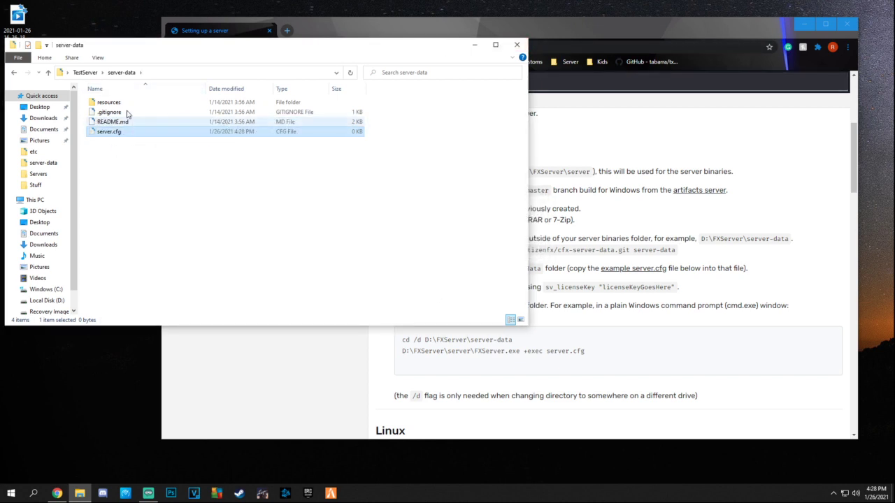
Step: Check that file name extensions are set to show for the server-data folder
left_click(513, 58)
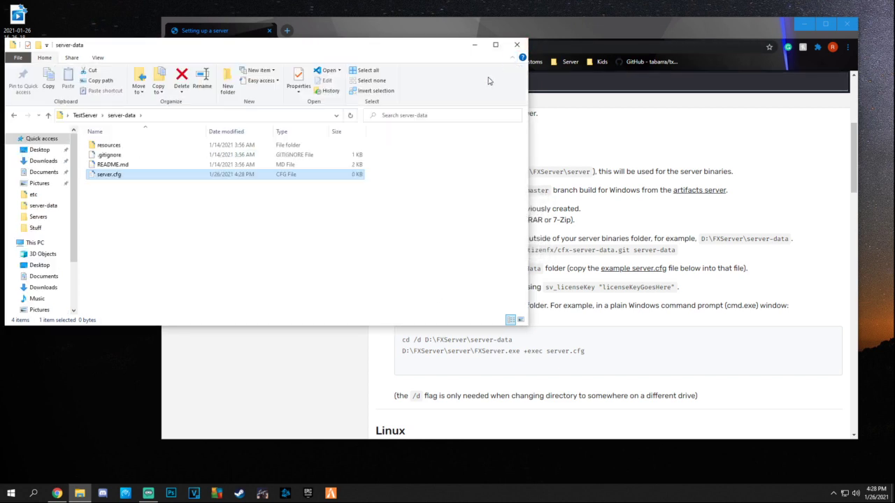
left_click(98, 58)
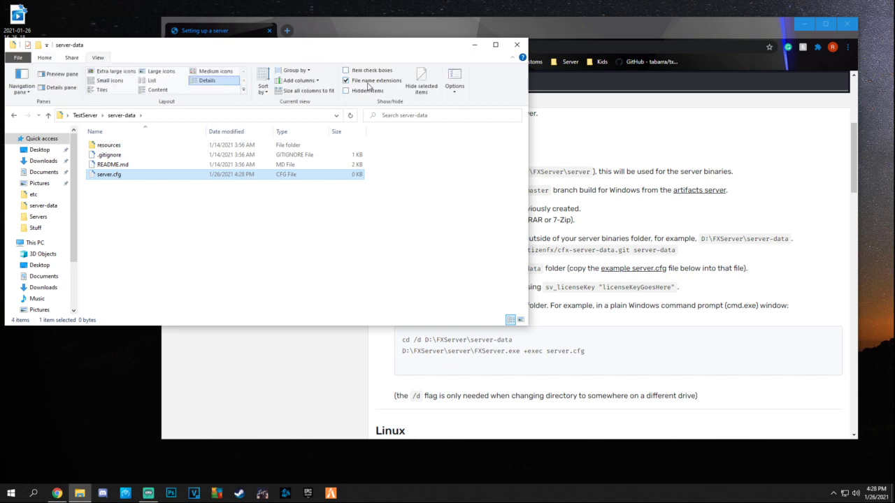
left_click(513, 59)
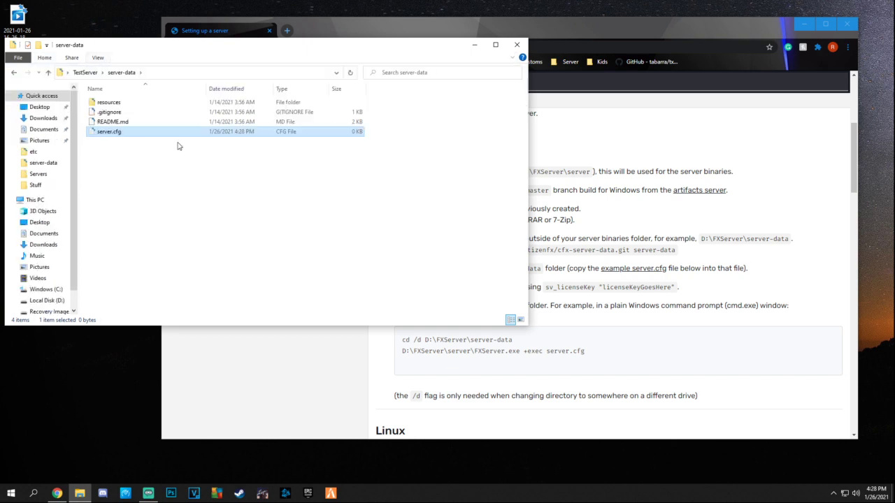
Step: Fill server.cfg with the example configuration copied from the FiveM setup documentation, save it, and close the browser
double_click(123, 134)
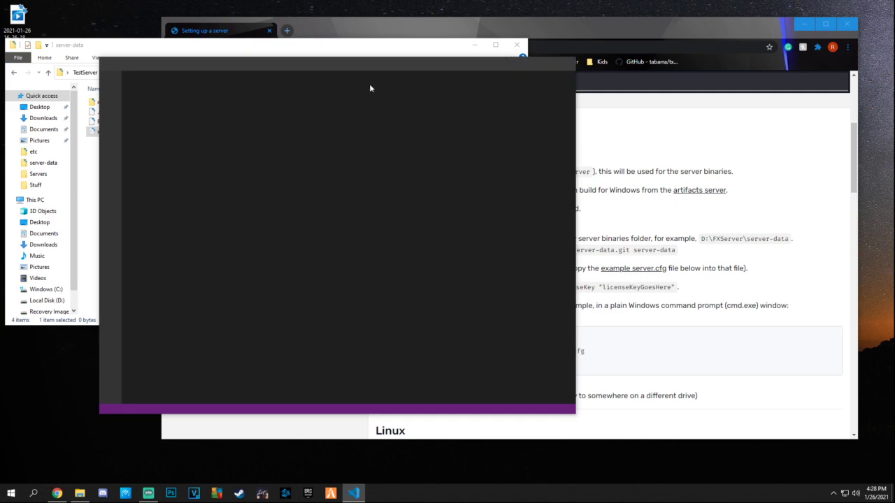
left_click(658, 251)
scroll(524, 315, "down", 10)
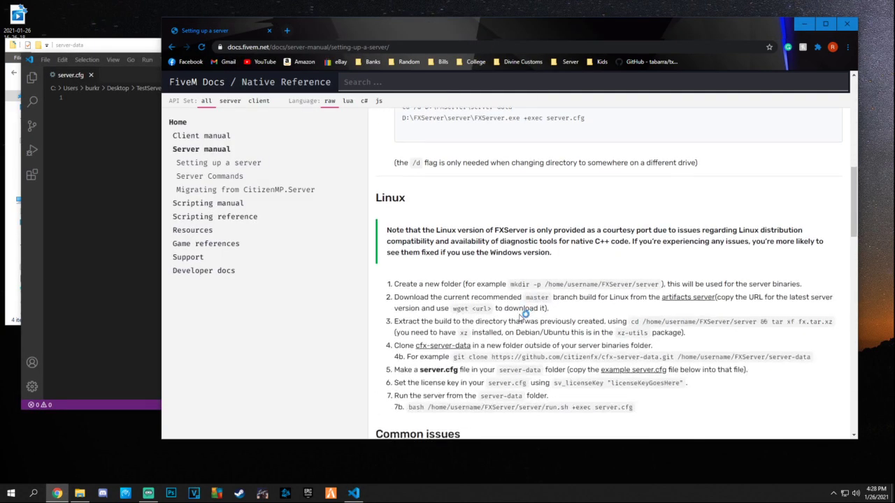
left_click_drag(381, 201, 587, 335)
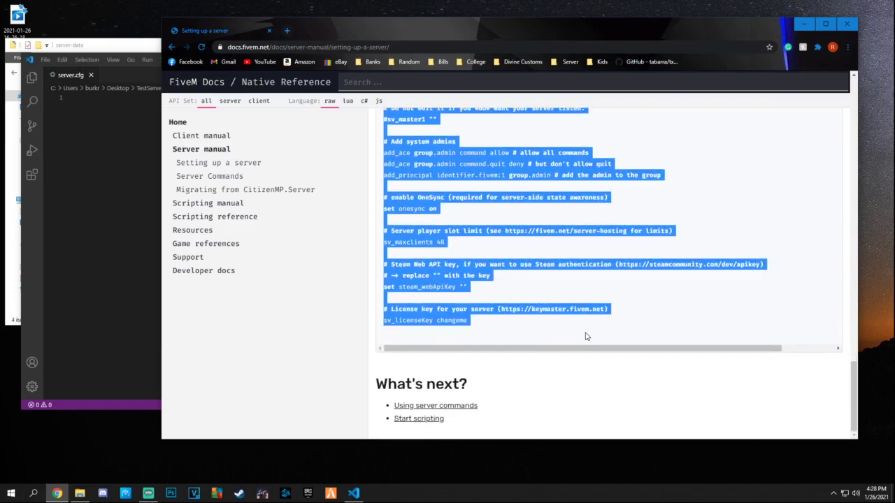
key("ctrl+c")
left_click(105, 210)
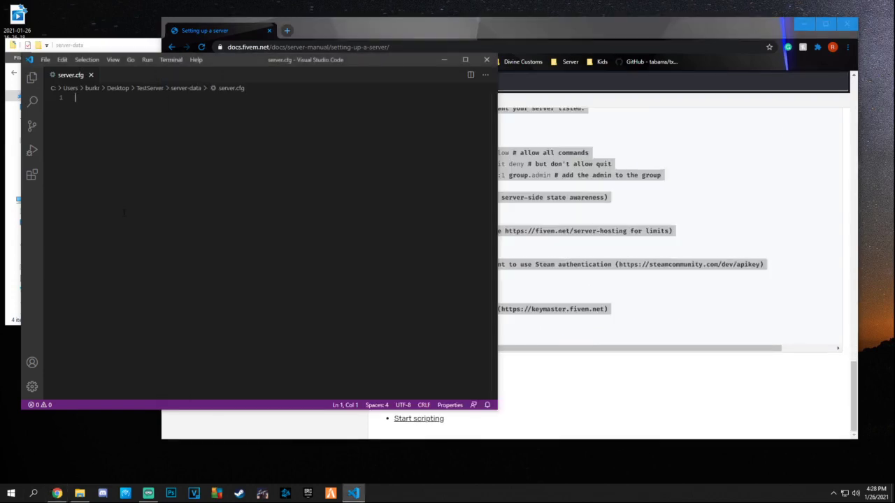
key("ctrl+v")
key("ctrl+s")
left_click(559, 30)
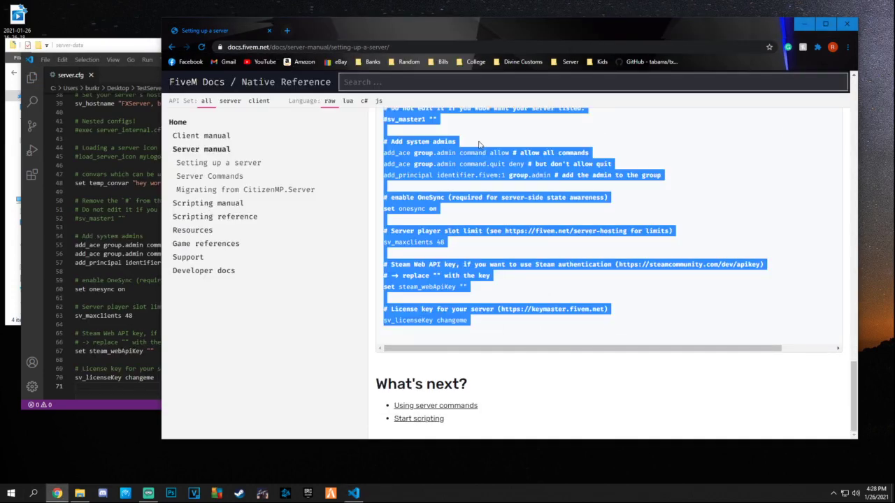
left_click(847, 30)
Step: Examine the Steam Web API key and license key lines with their links in server.cfg, and close the file
left_click(168, 236)
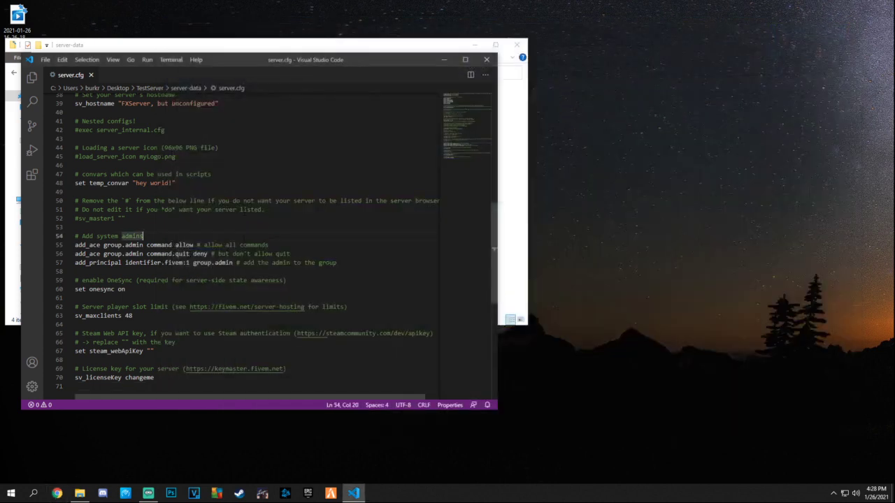
scroll(199, 270, "down", 5)
left_click_drag(264, 246, 76, 185)
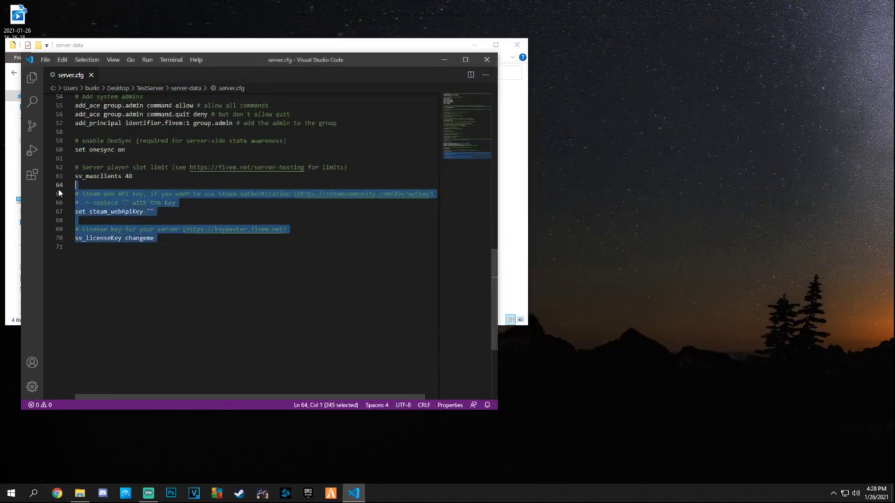
left_click(258, 254)
left_click_drag(299, 225, 75, 228)
left_click(75, 246)
left_click_drag(433, 193, 295, 194)
left_click(158, 256)
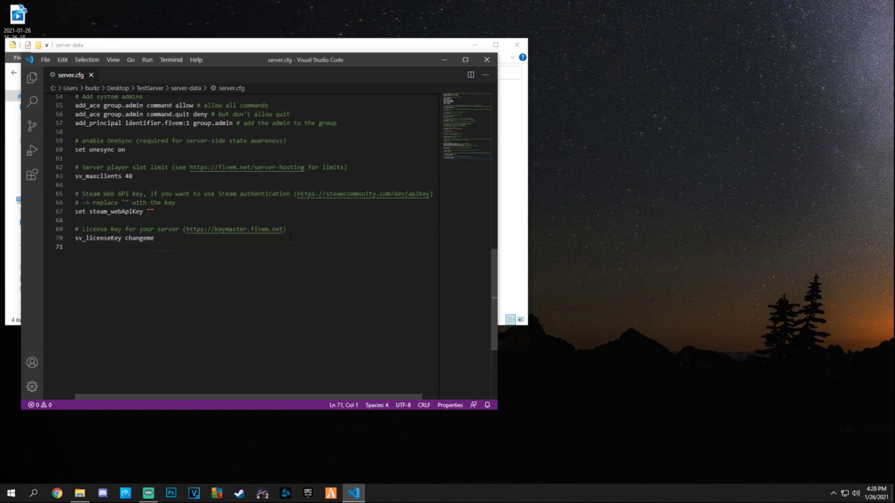
left_click_drag(288, 229, 171, 230)
left_click(139, 255)
double_click(144, 238)
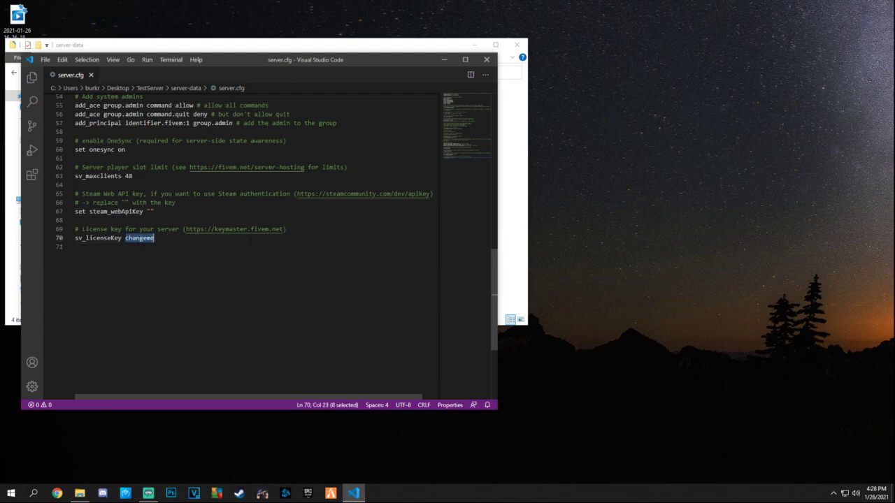
left_click_drag(295, 228, 183, 229)
left_click(275, 260)
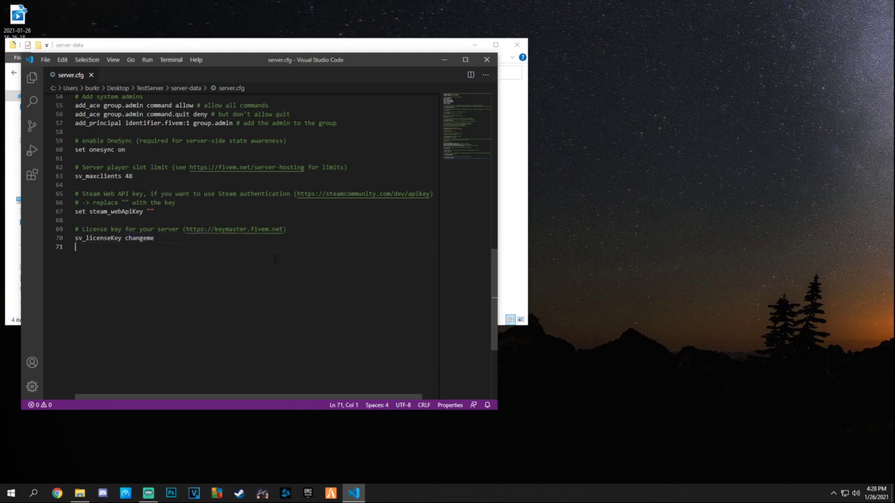
scroll(245, 246, "up", 15)
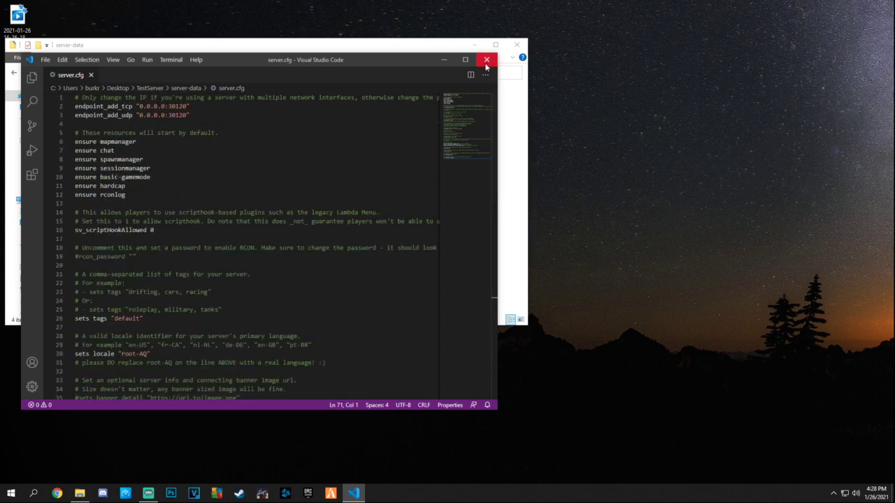
left_click(486, 61)
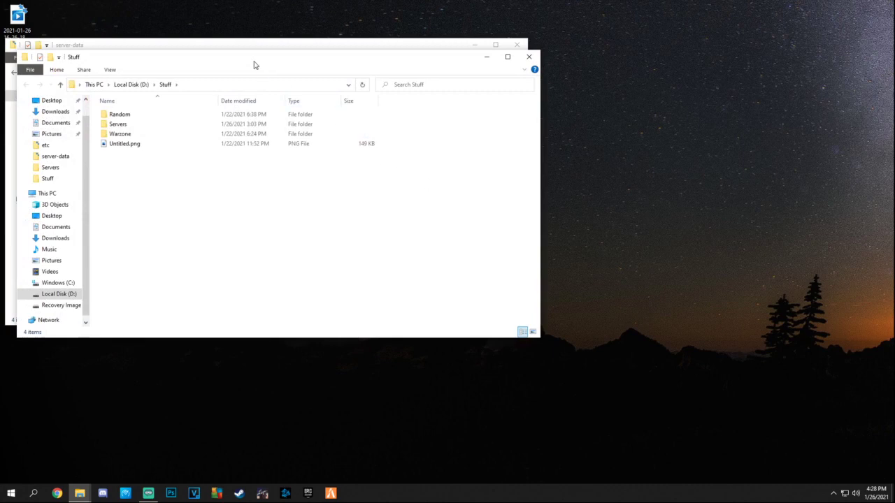
Step: Replace server.cfg in TestServer's server-data folder with the prepared server.cfg from another server-data folder
left_click_drag(254, 61, 894, 119)
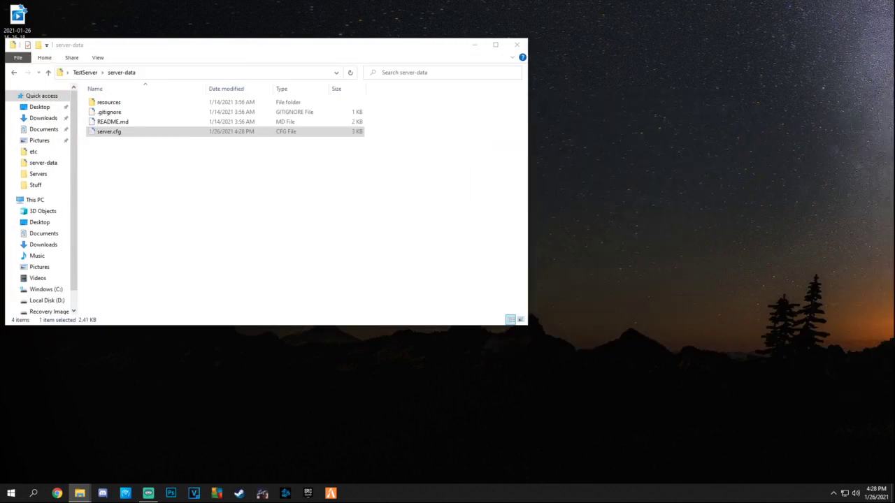
left_click_drag(894, 202, 326, 195)
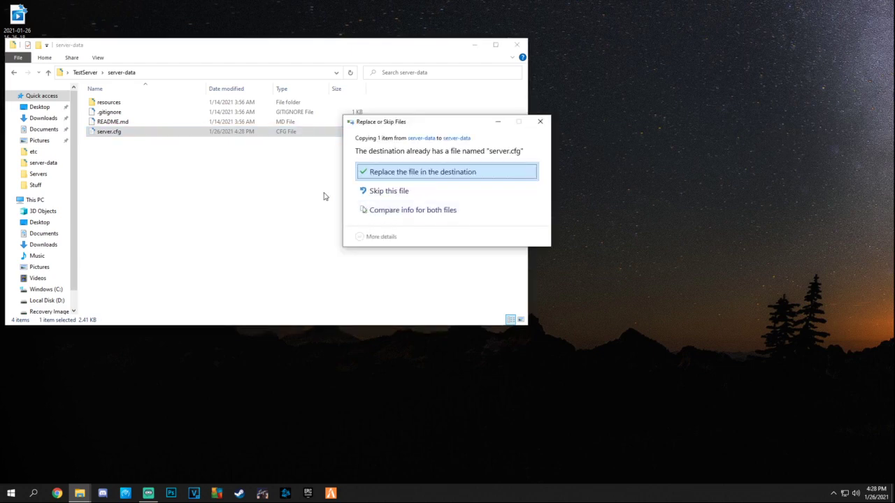
left_click(435, 174)
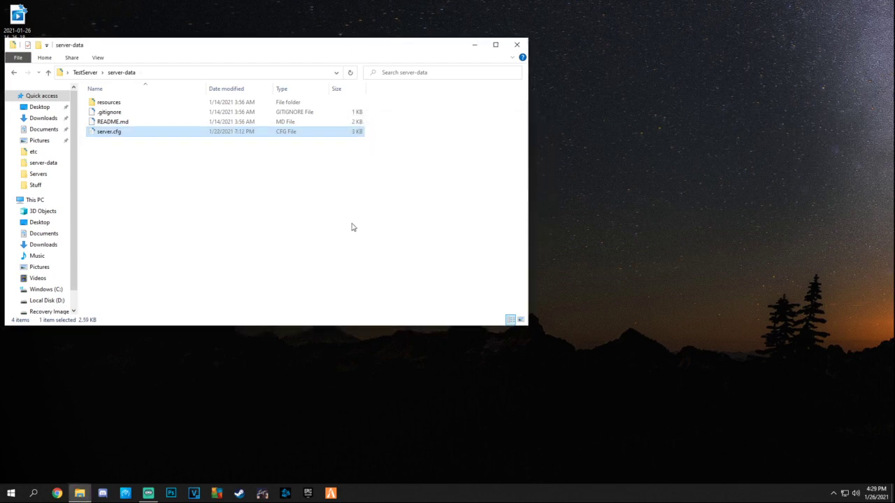
Step: Open the replaced server.cfg and delete the extra content below the ensure rconlog line
double_click(109, 132)
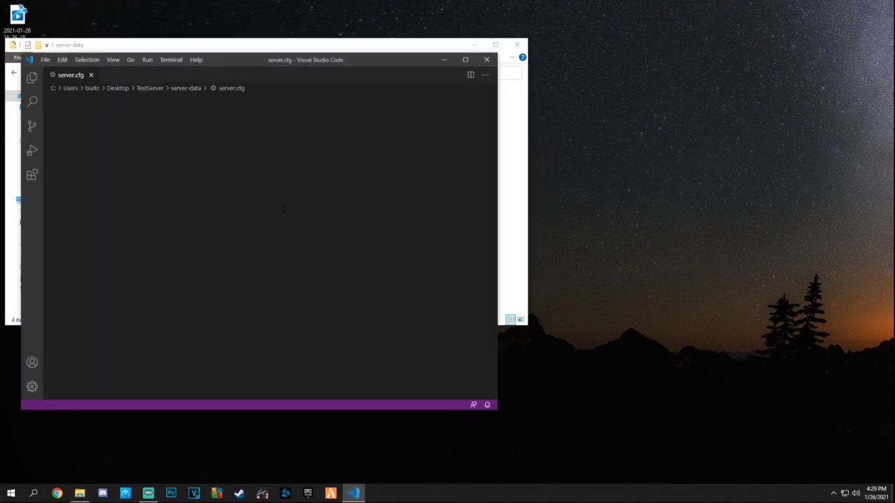
left_click_drag(149, 281, 40, 254)
key("BackSpace")
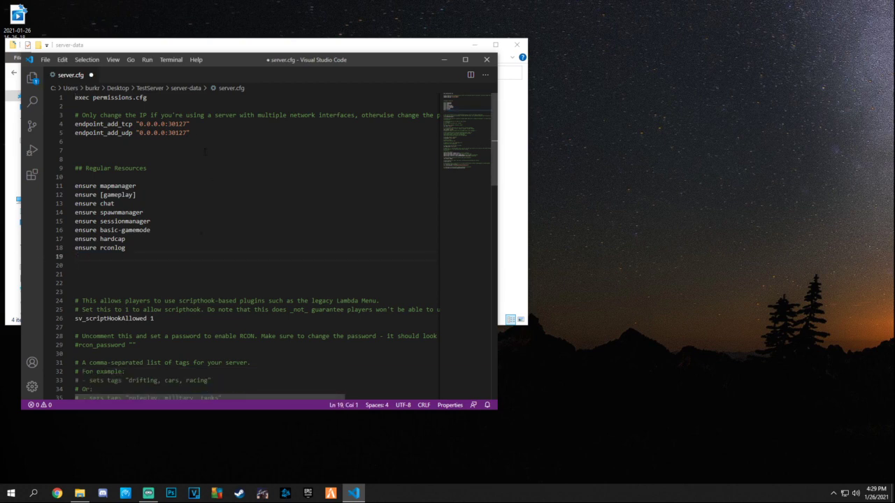
Step: Set the port of both the TCP and UDP endpoints to 30120 in server.cfg, save, and close the file
left_click(187, 133)
key("BackSpace")
type("0")
key("Up")
key("BackSpace")
type("0")
key("ctrl+s")
left_click_drag(61, 133, 61, 106)
left_click(188, 168)
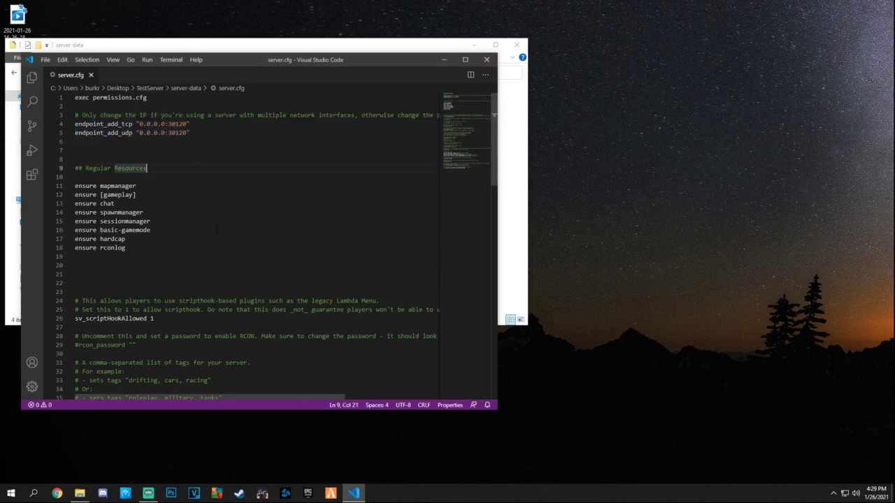
left_click(486, 60)
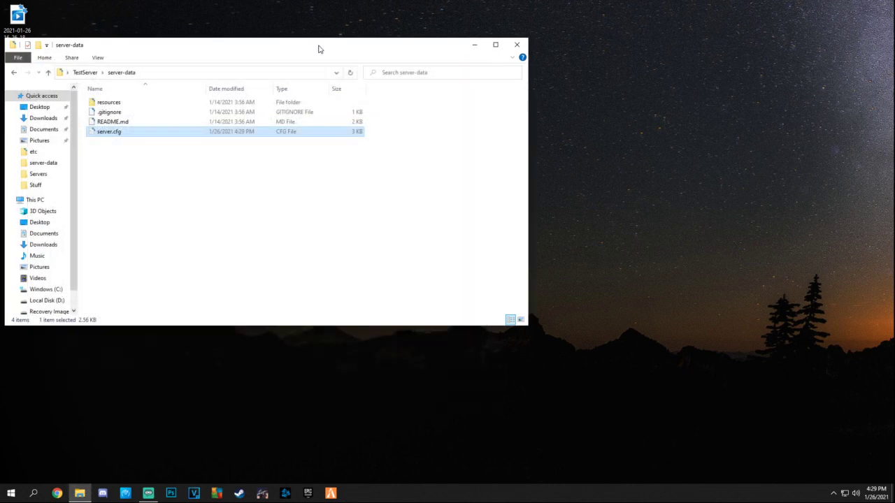
Step: Run FXServer.exe from TestServer's server folder and allow it through the firewall on private networks
left_click_drag(314, 50, 496, 65)
key("alt+Up")
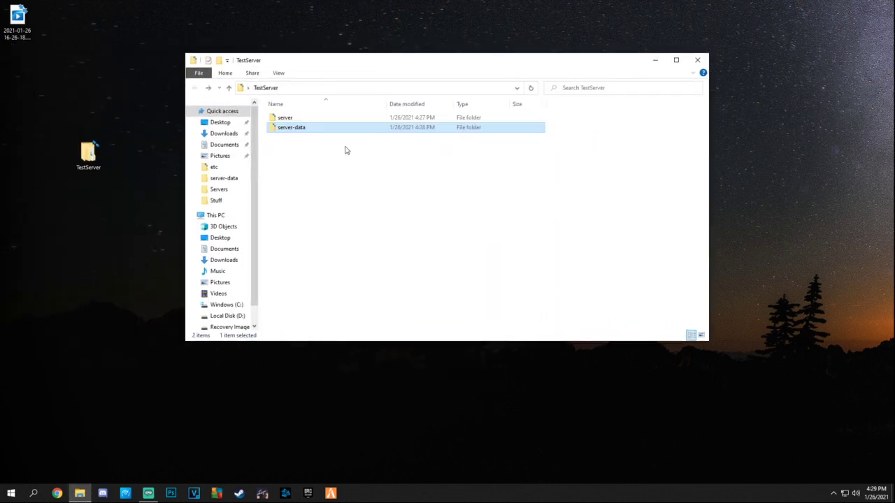
double_click(299, 119)
scroll(323, 147, "down", 4)
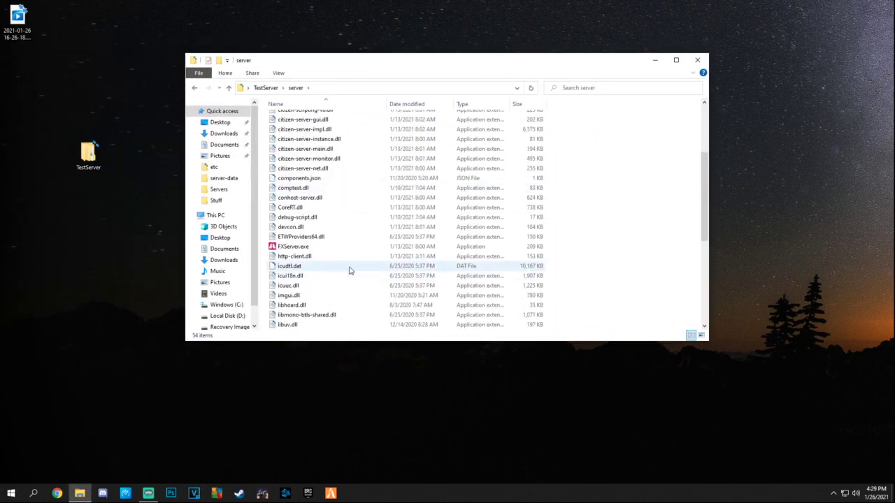
left_click(293, 247)
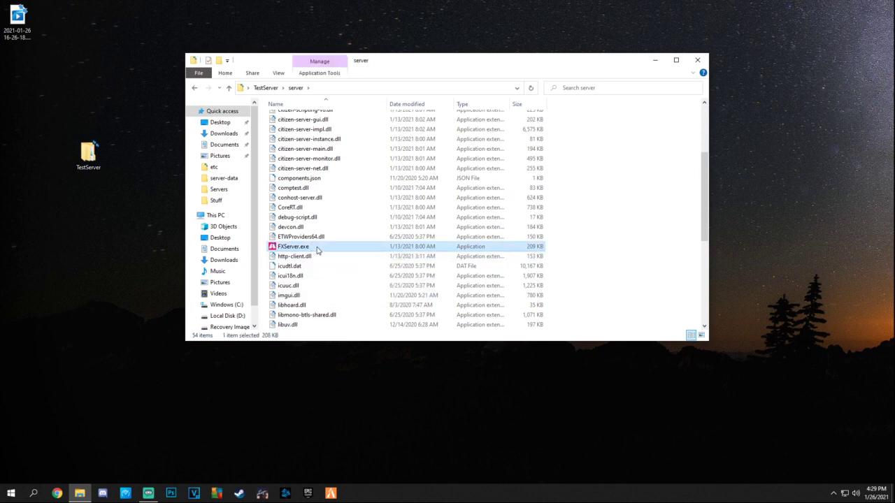
double_click(316, 249)
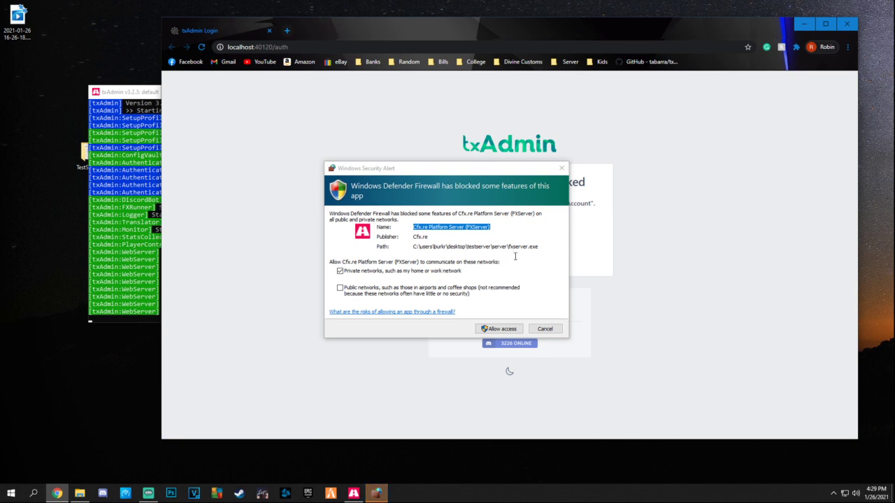
left_click(511, 329)
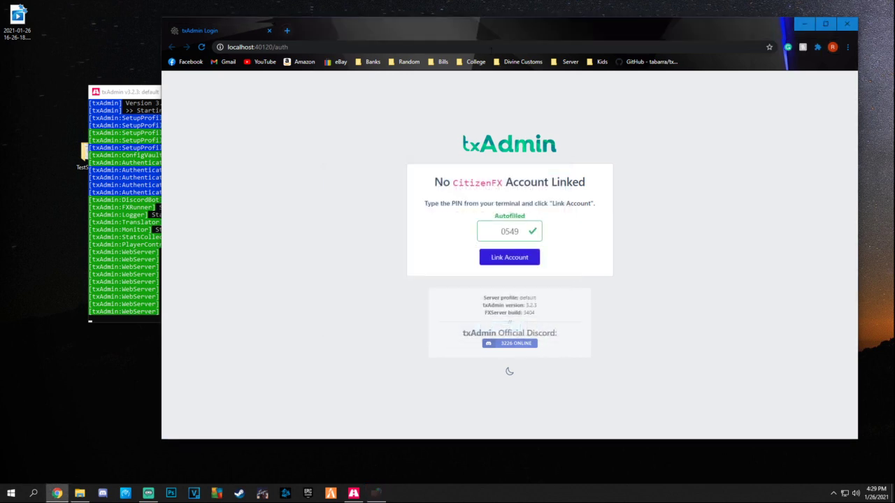
Step: Link the CitizenFX account to txAdmin using the autofilled PIN and grant the requested permissions
left_click_drag(465, 29, 447, 30)
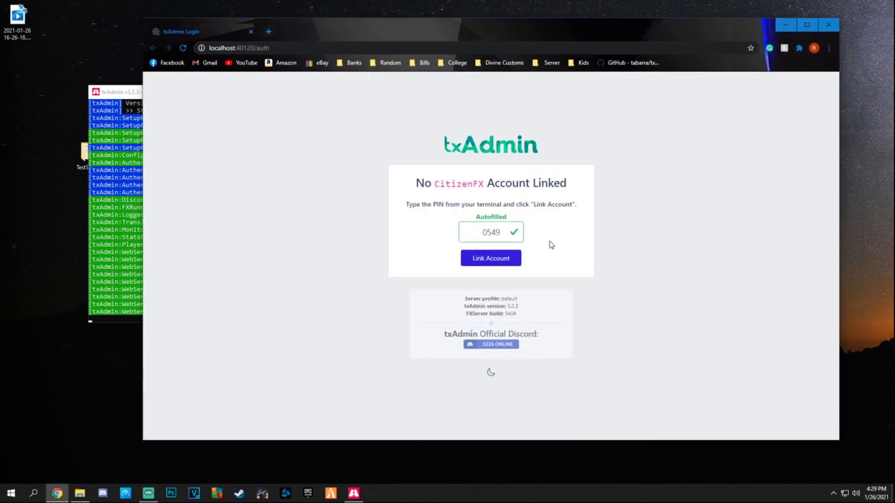
left_click(502, 260)
left_click(500, 261)
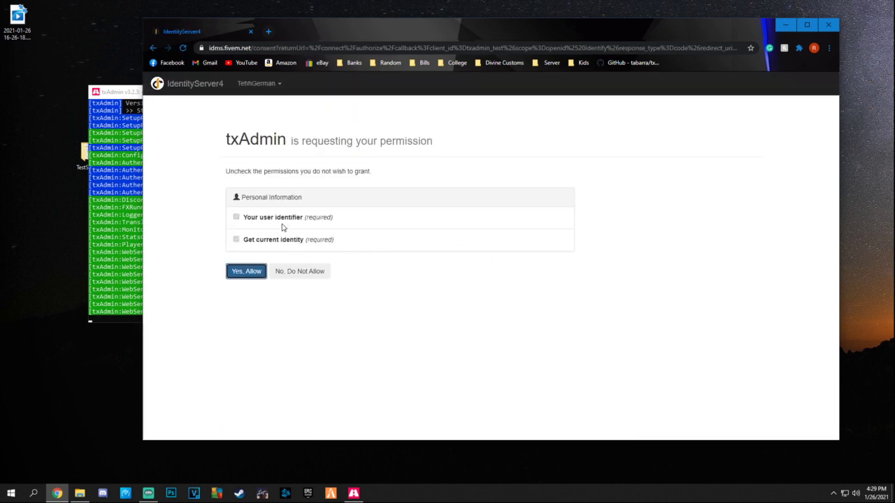
left_click(246, 275)
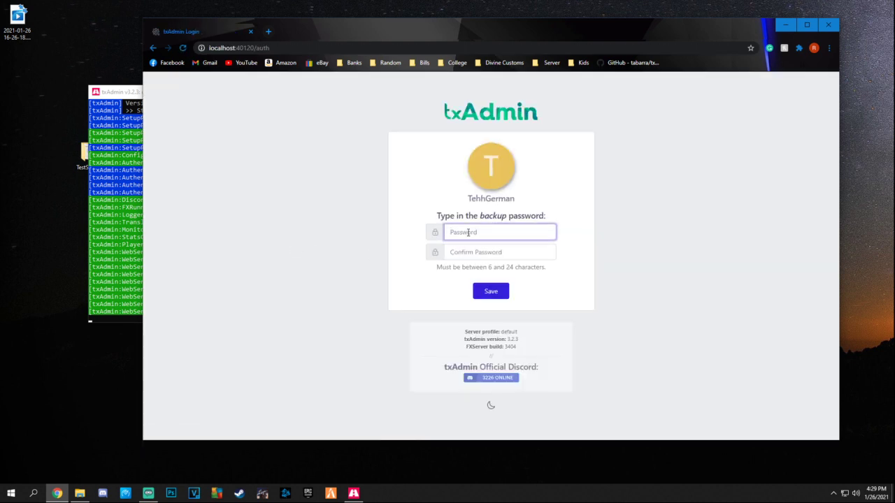
Step: Enter and confirm the txAdmin backup password, and save it
type("••")
key("Tab")
type("••")
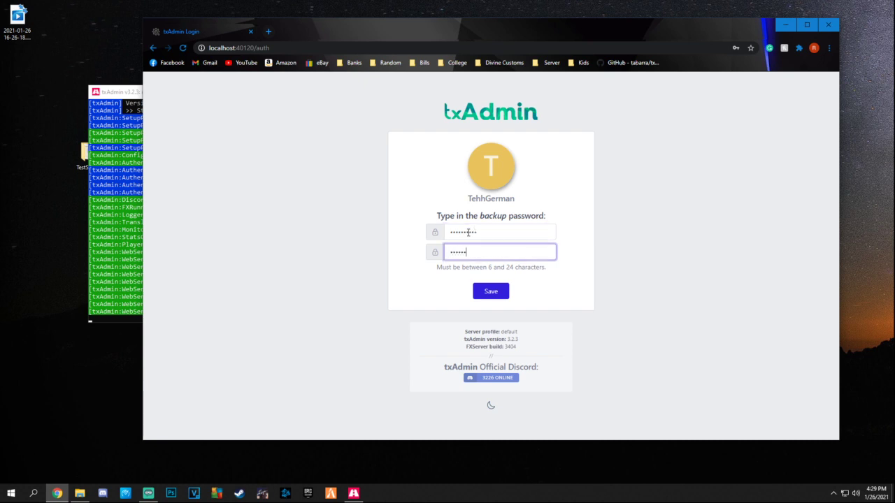
right_click(472, 239)
left_click(422, 292)
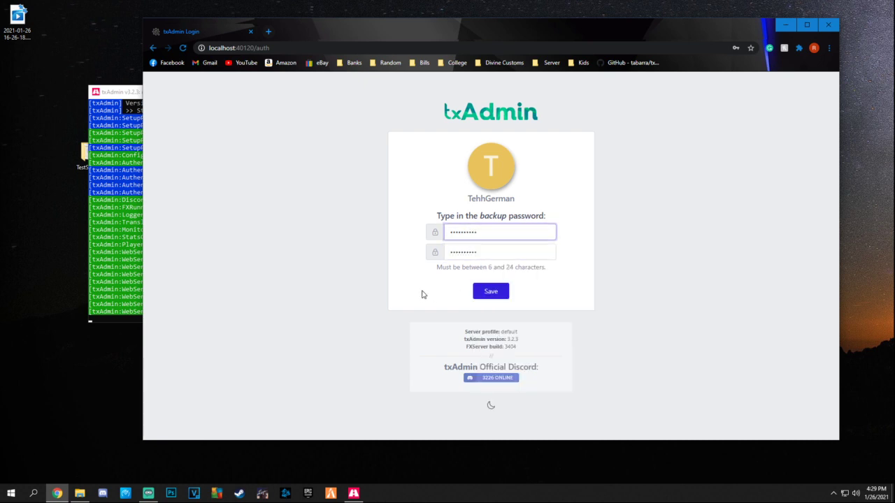
left_click(480, 297)
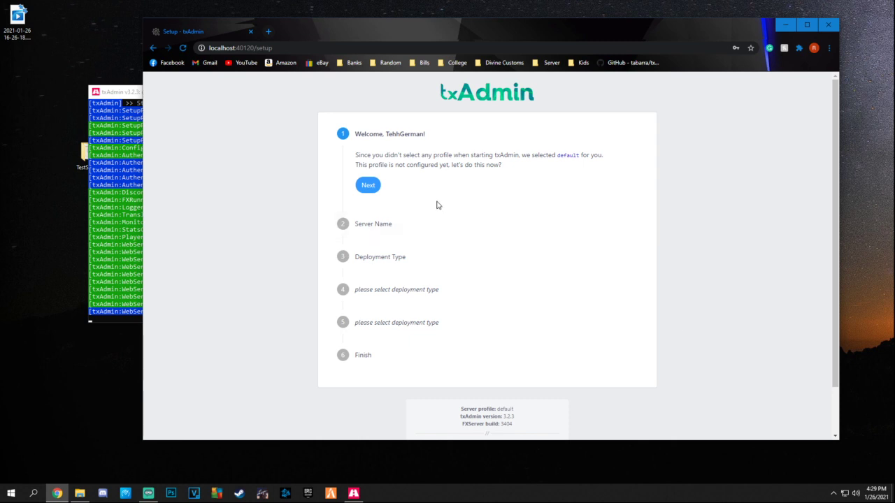
Step: Name the server Test Server in the txAdmin setup and choose Local Server Data as the deployment type
left_click(368, 185)
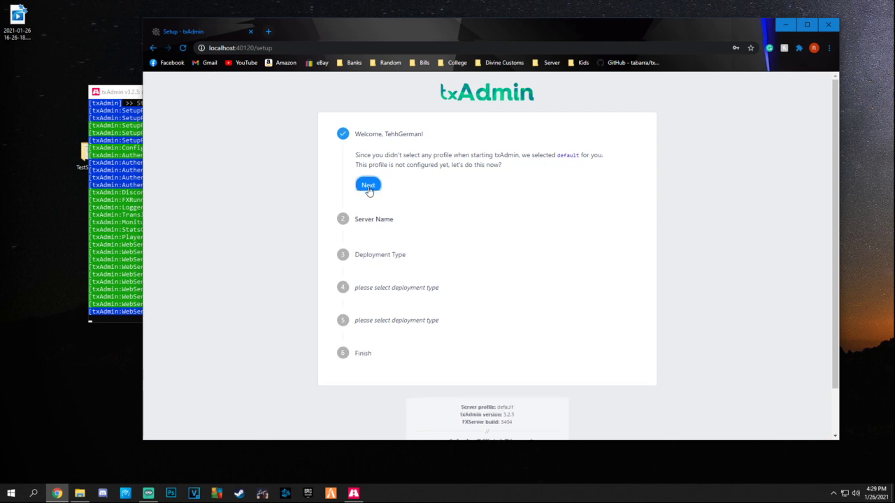
type("Test")
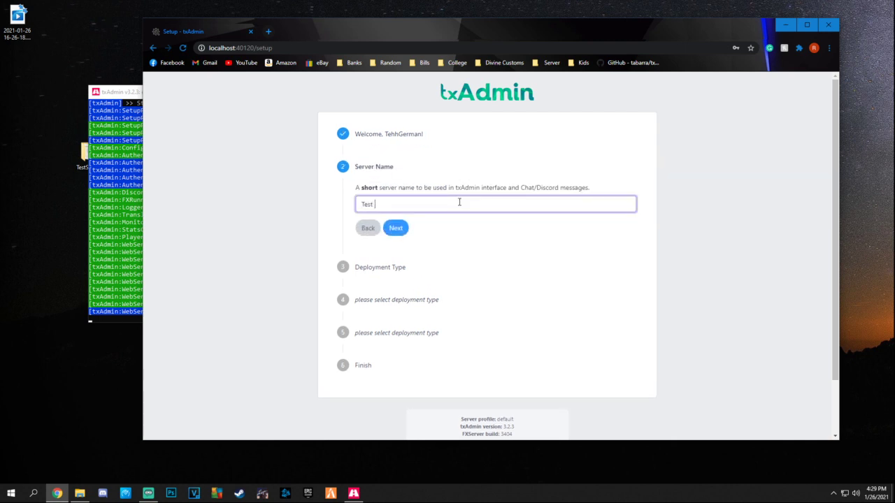
type(" Server")
left_click(395, 228)
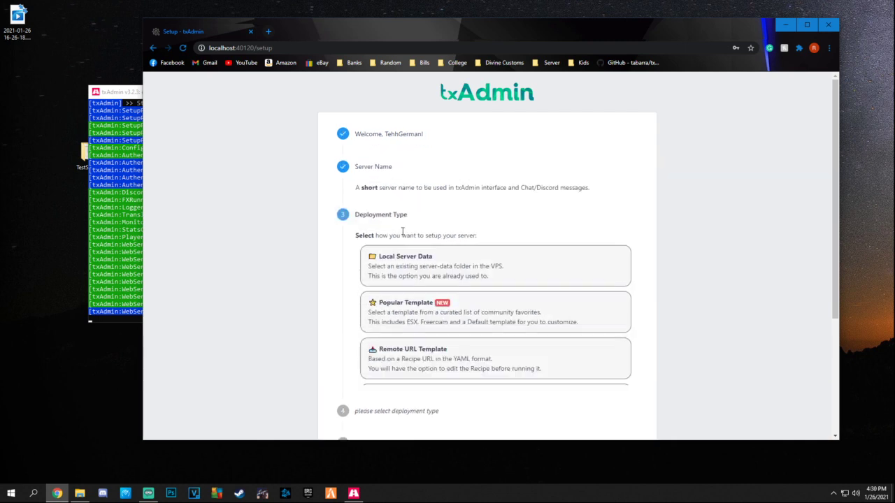
left_click(430, 238)
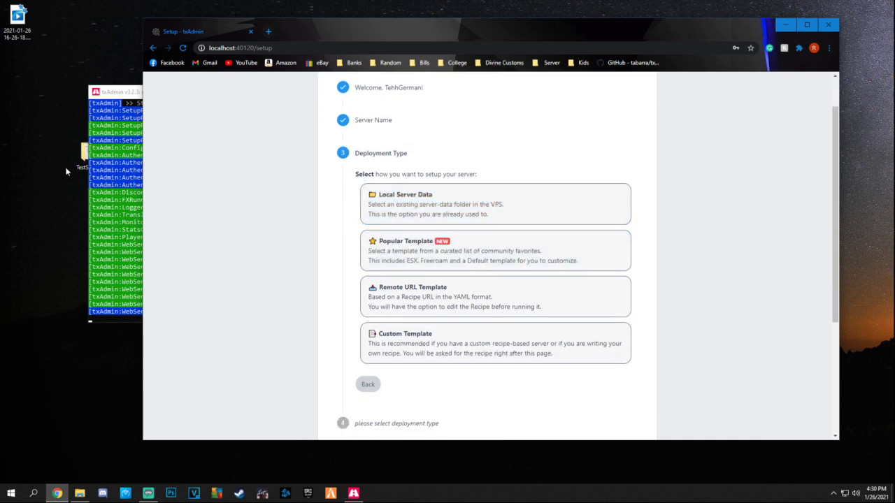
left_click(428, 204)
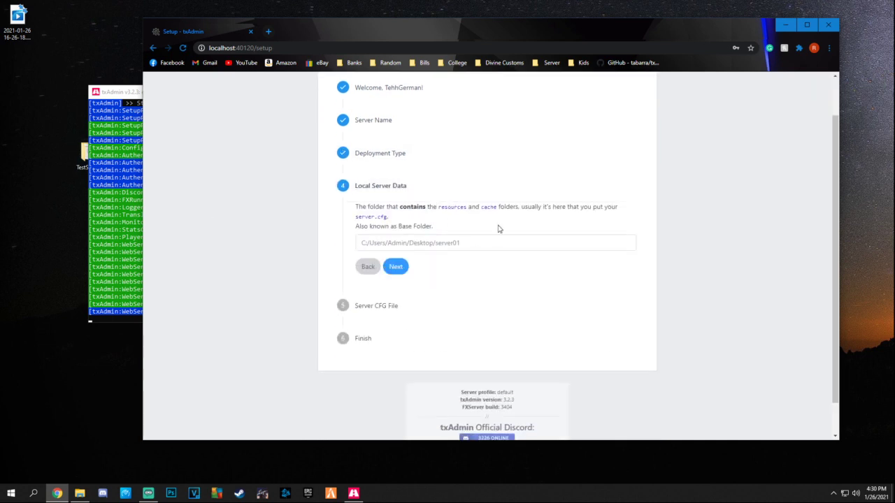
Step: Switch to File Explorer and copy the full path of TestServer's server-data folder
left_click_drag(550, 209, 403, 207)
left_click(286, 223)
left_click(80, 493)
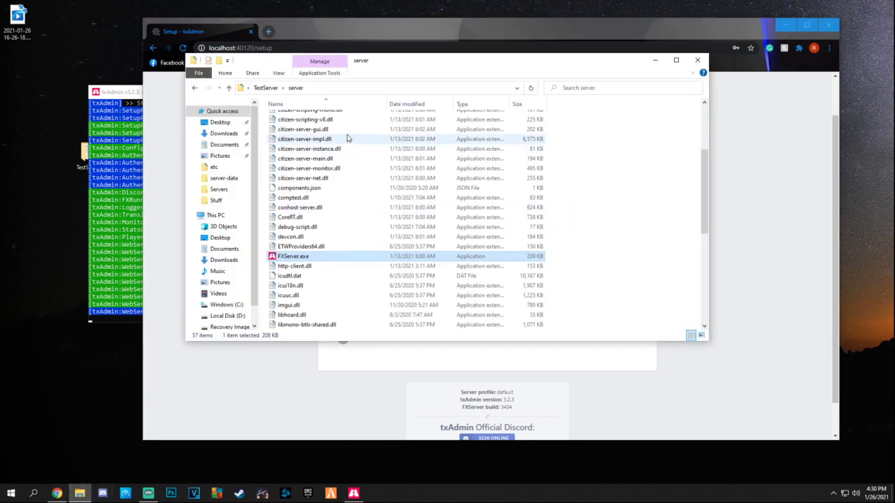
key("BackSpace")
double_click(322, 128)
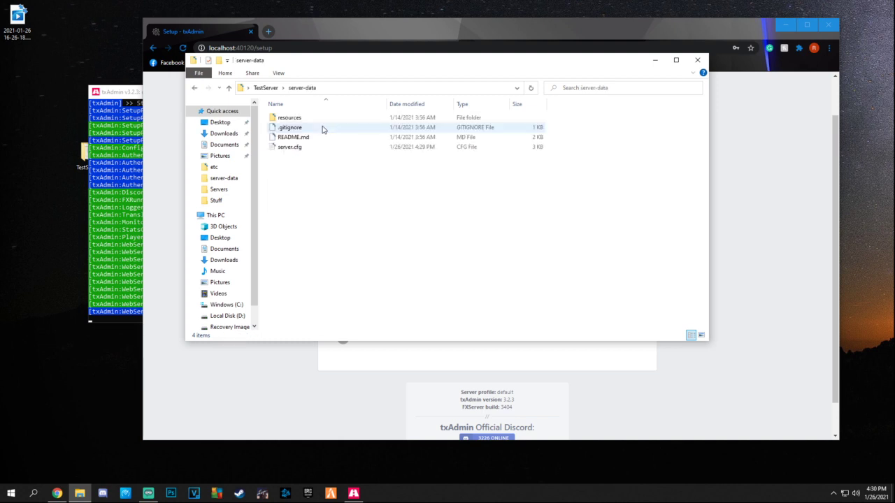
left_click(355, 89)
right_click(336, 91)
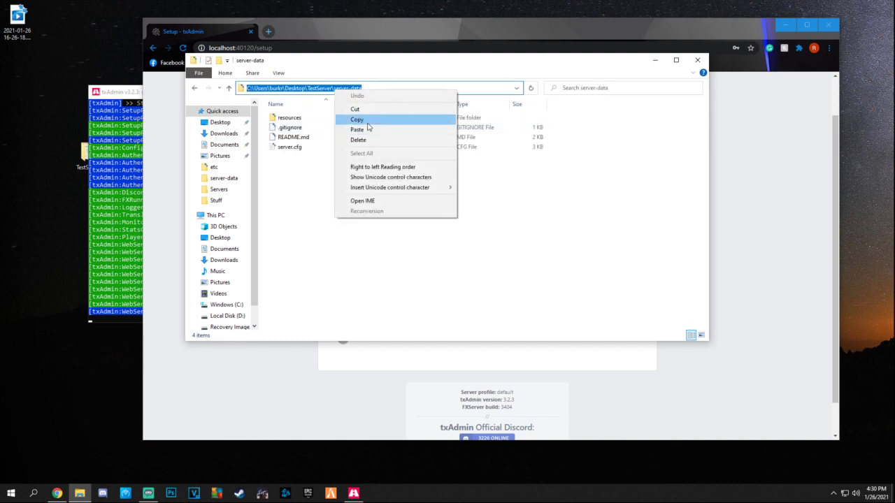
left_click(357, 120)
Step: Return to the txAdmin setup and submit the copied server-data path as the local server data folder
left_click(750, 94)
left_click(450, 243)
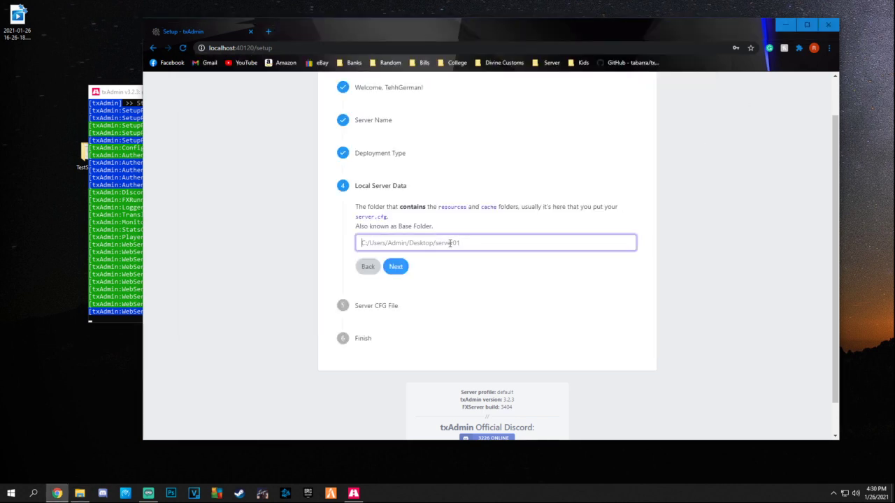
key("ctrl+v")
left_click(395, 266)
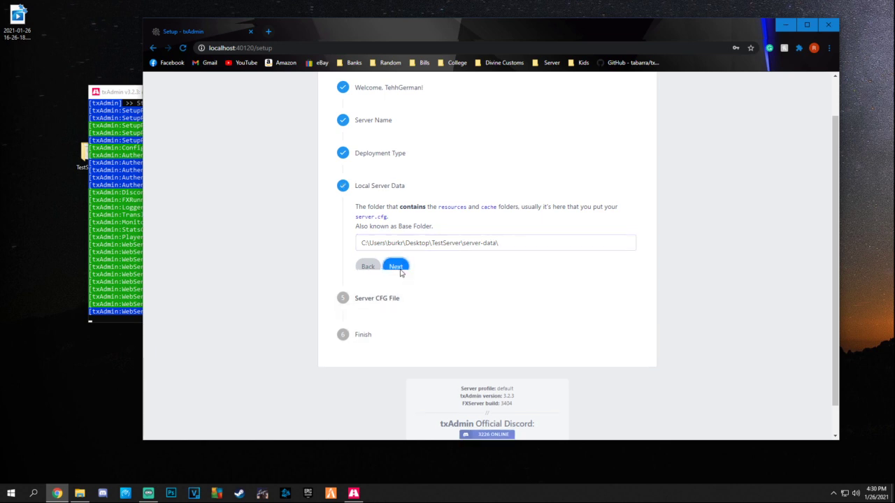
Step: Set the server CFG file path to server.cfg inside TestServer's server-data folder, save the setup, and start the server
left_click_drag(531, 241, 465, 240)
left_click(455, 266)
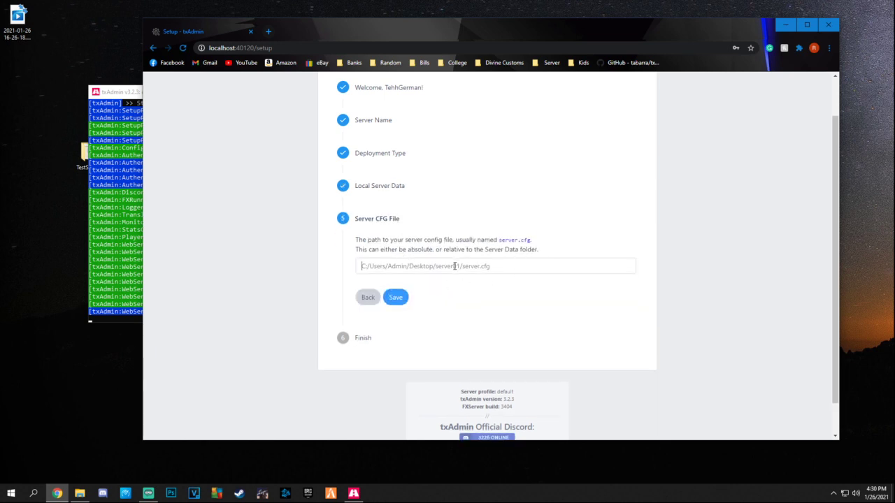
key("ctrl+v")
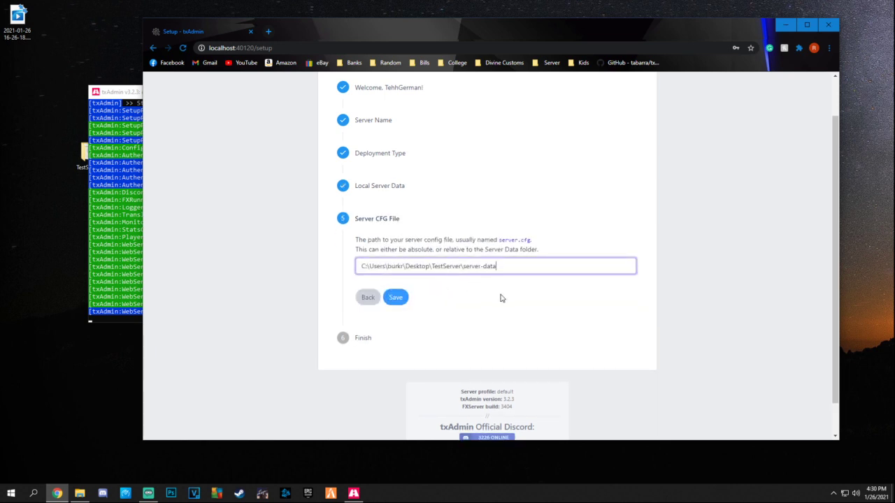
type("\\server.cfg")
left_click(395, 297)
left_click(419, 324)
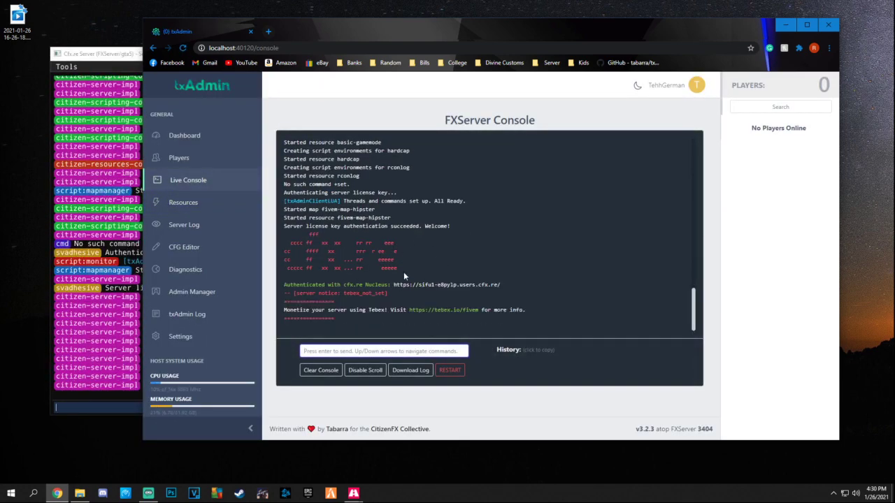
Step: Look through txAdmin's Players, Live Console and Resources pages, and examine the server controls and status info on the Dashboard
left_click(217, 135)
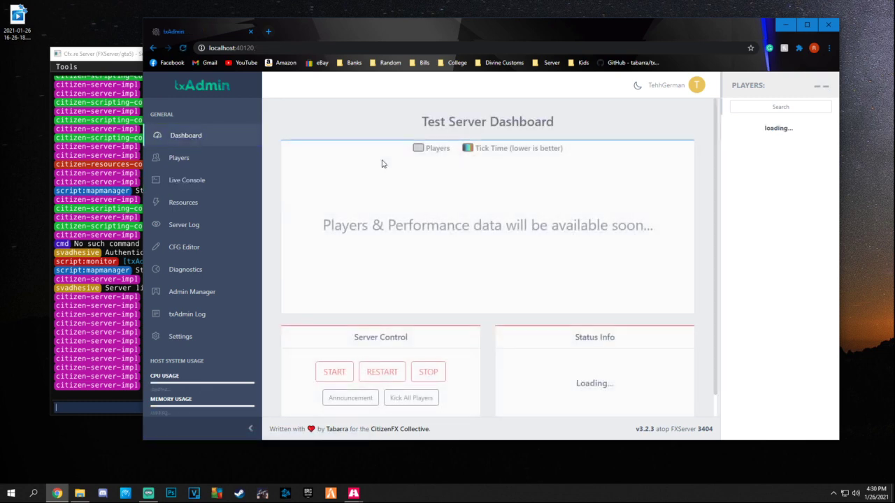
left_click(202, 161)
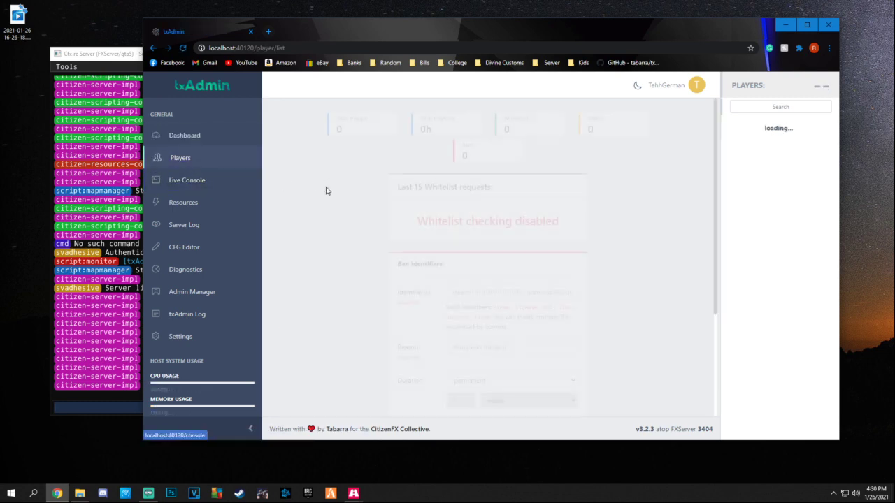
left_click(212, 181)
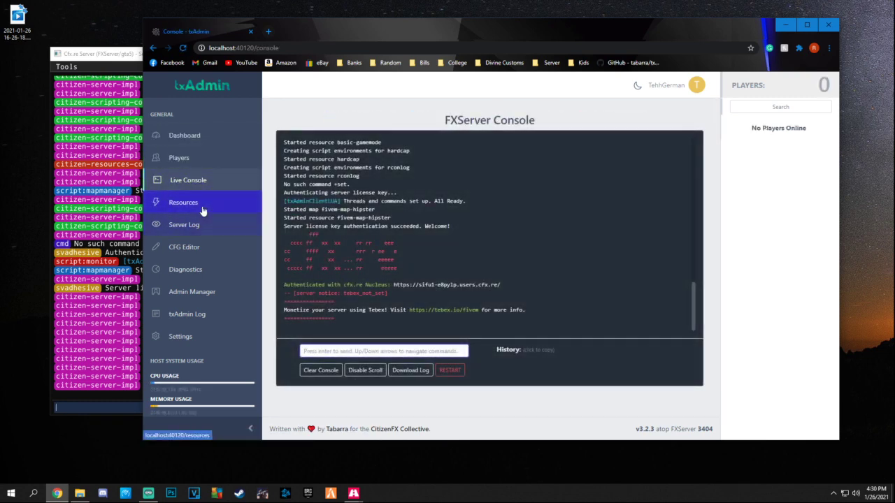
left_click(234, 202)
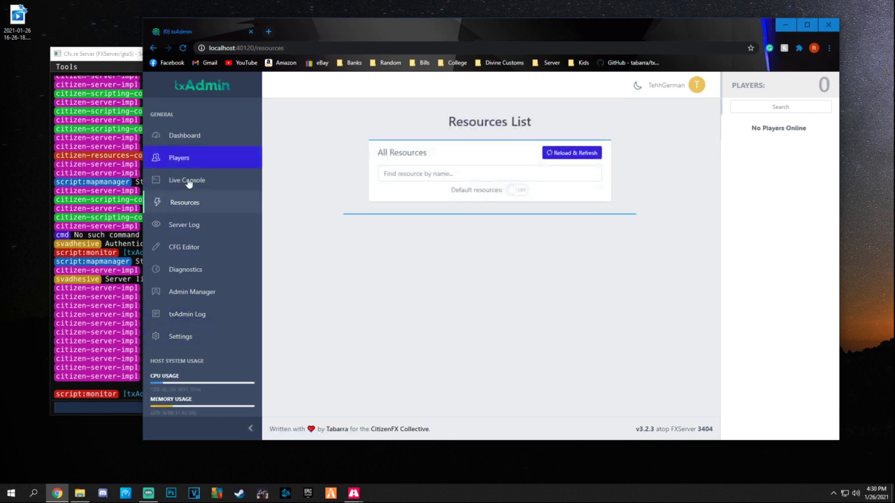
left_click(193, 141)
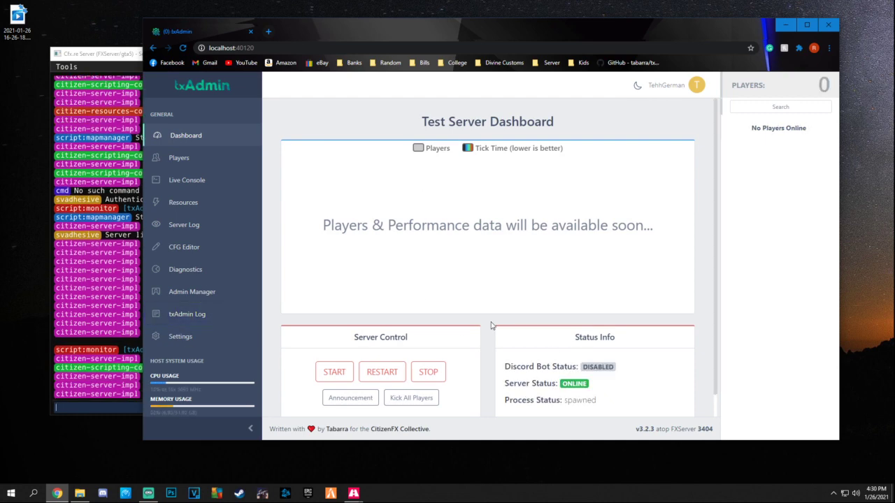
left_click(92, 326)
left_click(647, 291)
scroll(368, 267, "down", 1)
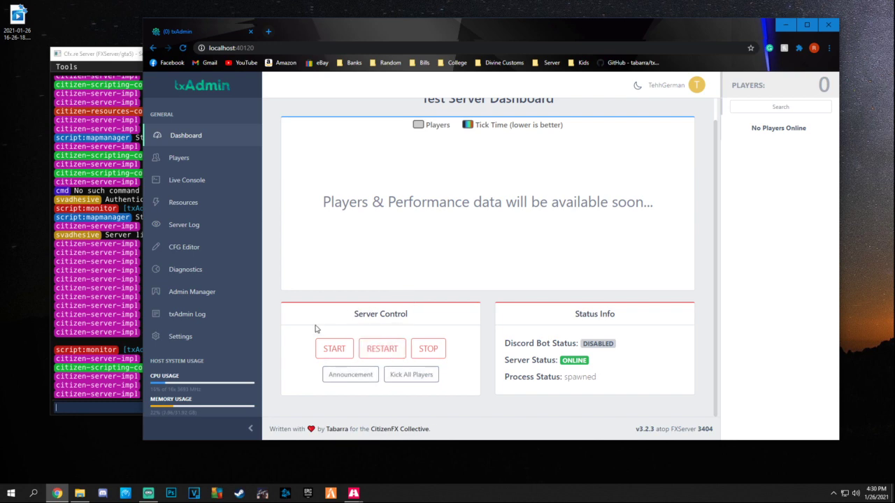
Step: Review the CFG Editor, Diagnostics, Admin Manager and Settings pages, and examine the whitelist, ban and action sections for players
left_click(199, 249)
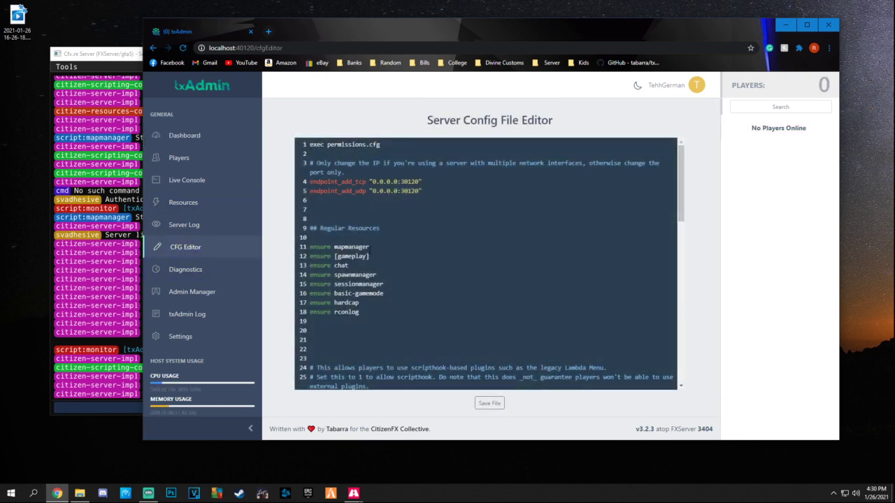
left_click(197, 268)
left_click(246, 294)
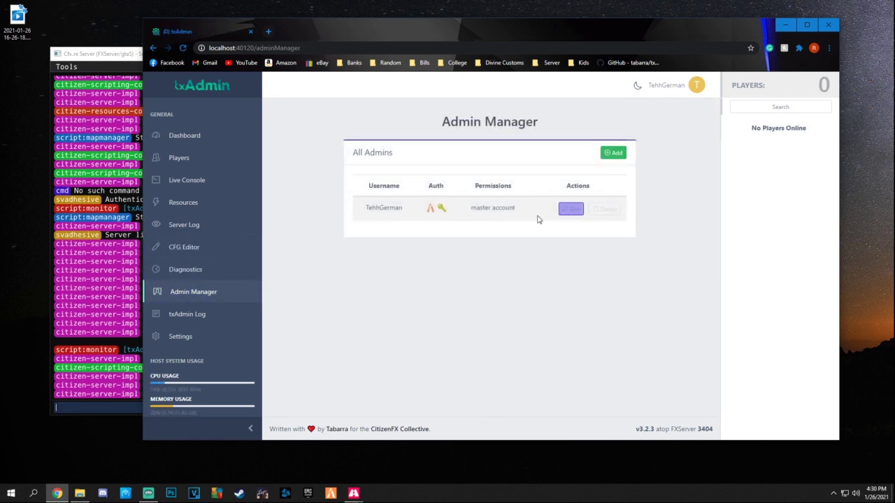
left_click(197, 338)
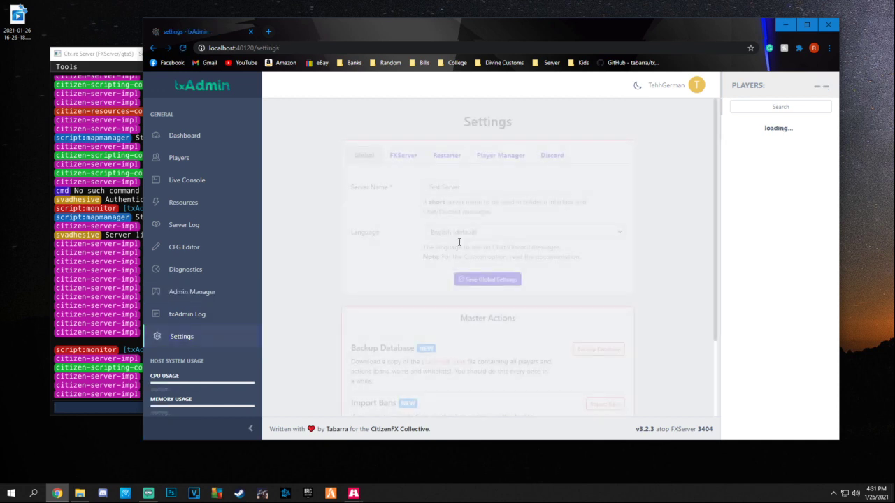
left_click(215, 166)
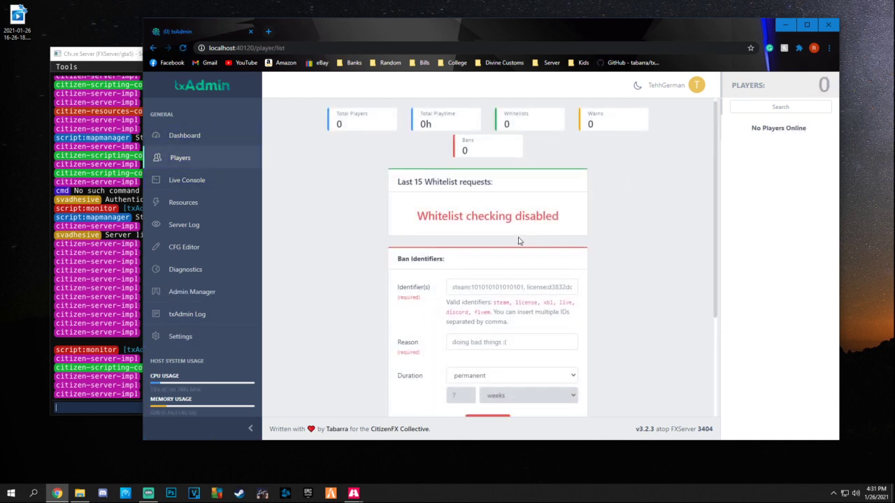
scroll(544, 299, "down", 5)
scroll(449, 245, "up", 2)
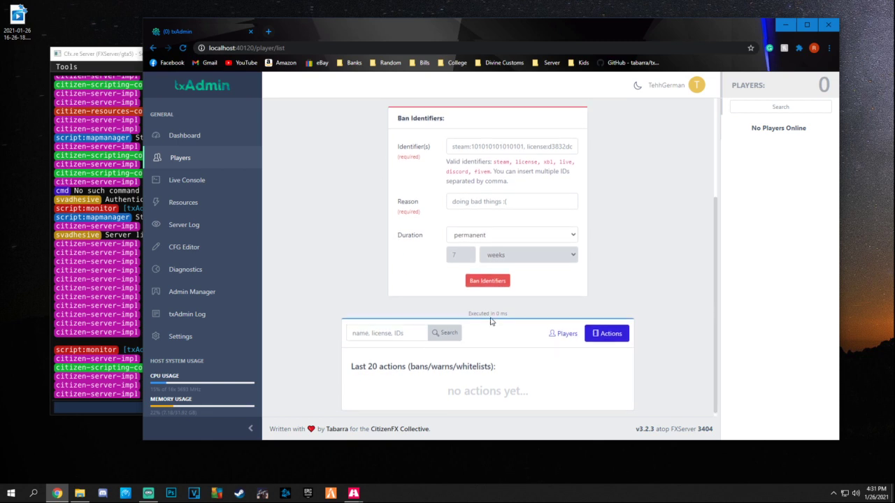